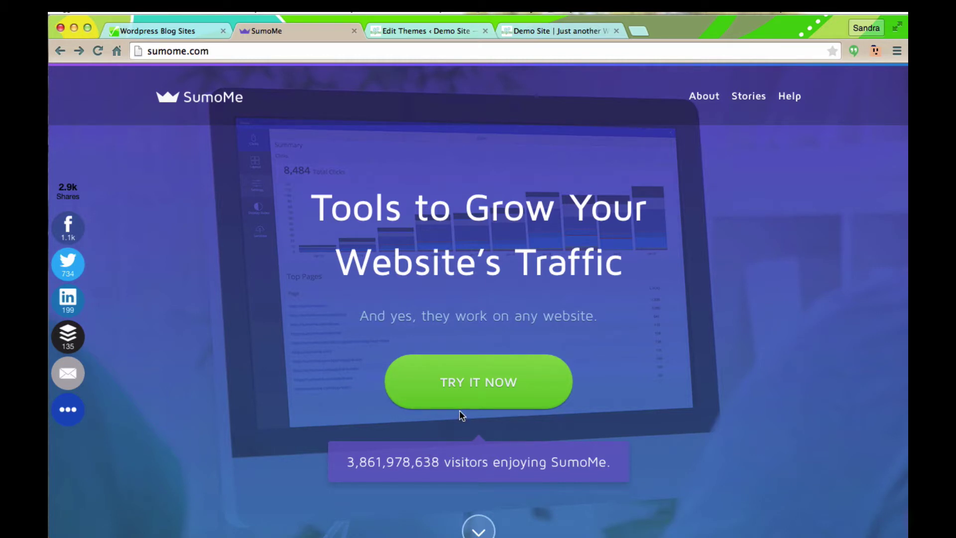
Step: Scroll the sumome.com homepage to the Heat Maps laptop demo and the List Builder, Heat Maps and Share cards
{"action": "scroll", "coordinate": [445, 442], "scroll_direction": "down", "scroll_amount": 5}
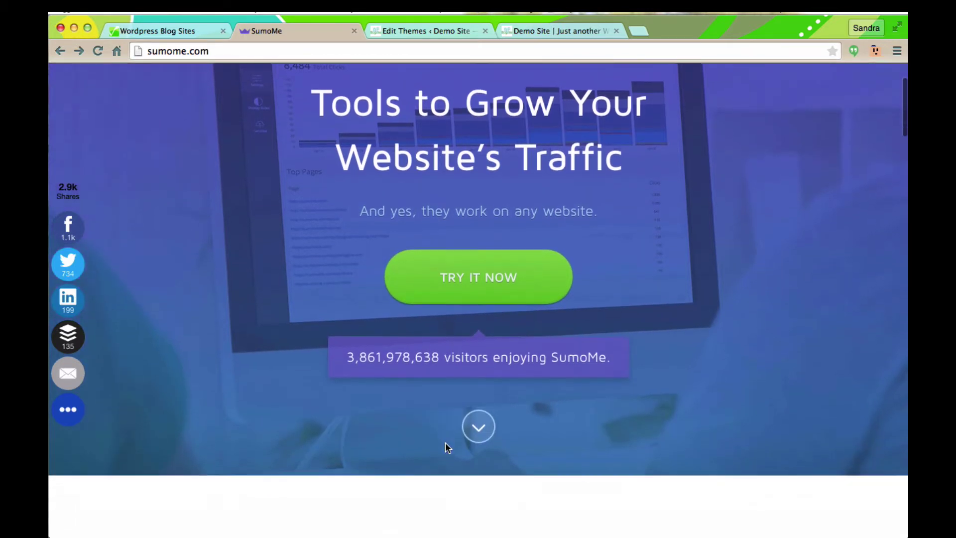
{"action": "scroll", "coordinate": [446, 446], "scroll_direction": "down", "scroll_amount": 4}
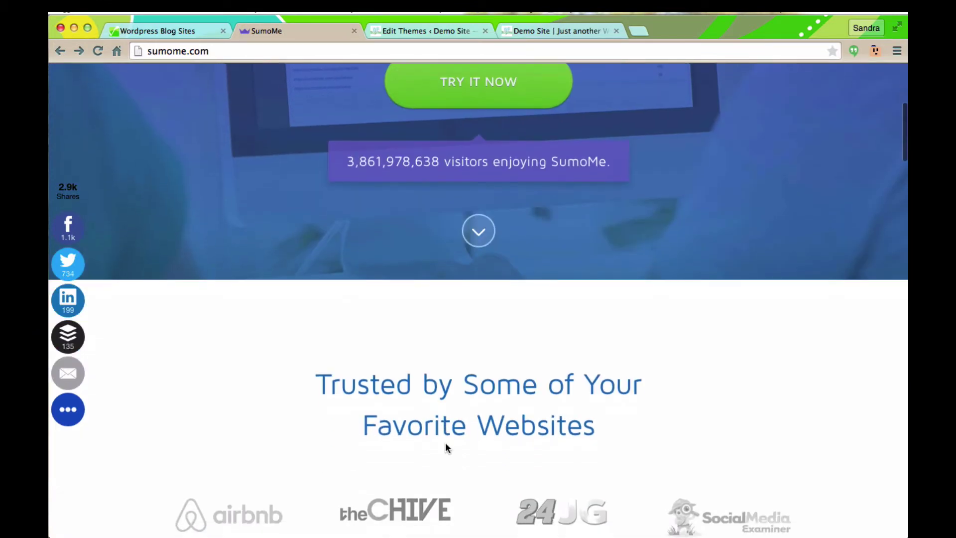
{"action": "scroll", "coordinate": [445, 442], "scroll_direction": "down", "scroll_amount": 18}
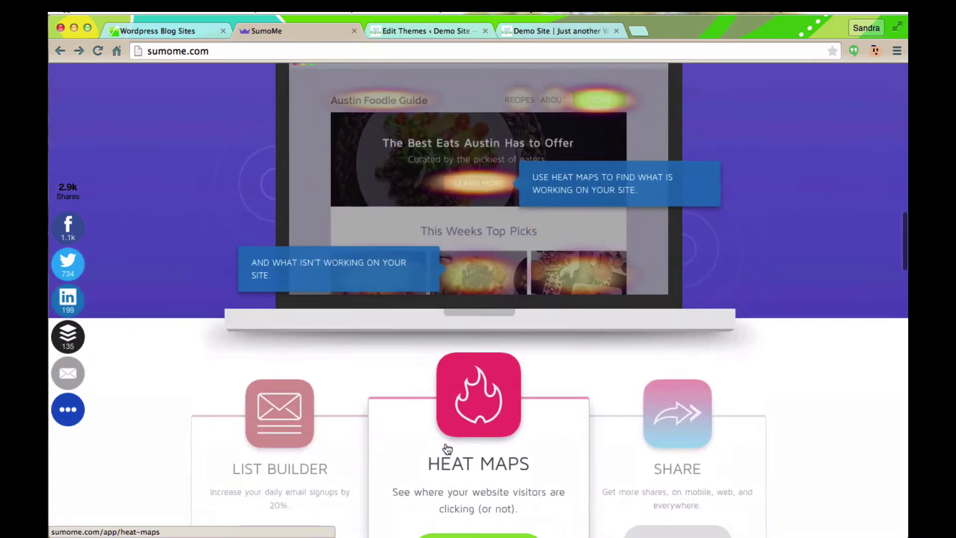
{"action": "scroll", "coordinate": [446, 449], "scroll_direction": "up", "scroll_amount": 2}
{"action": "scroll", "coordinate": [447, 449], "scroll_direction": "down", "scroll_amount": 2}
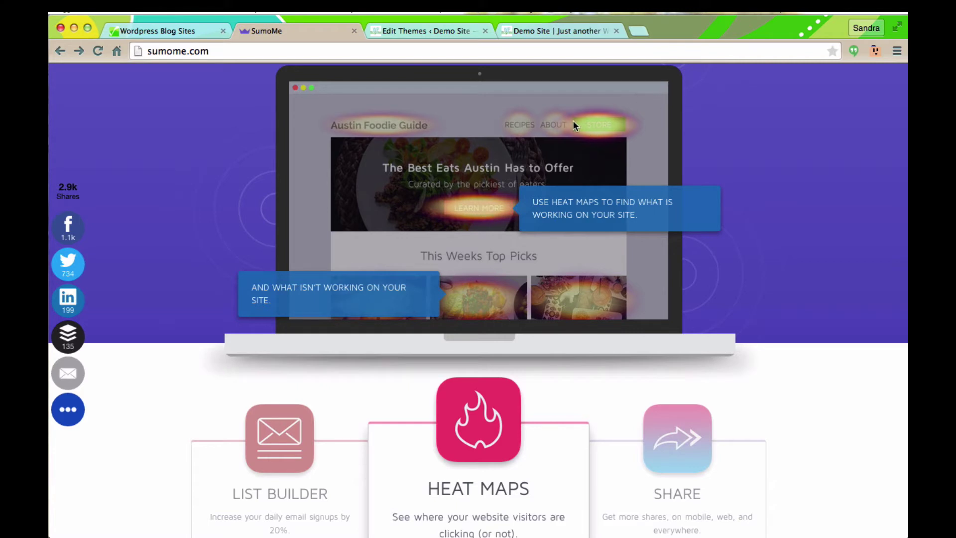
{"action": "mouse_move", "coordinate": [315, 455]}
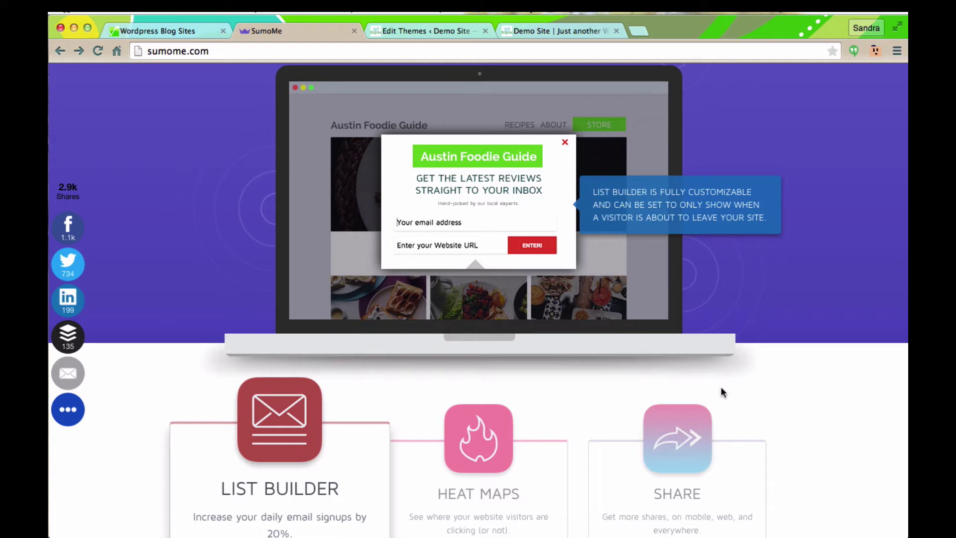
Step: Switch the homepage demo to the Share sidebar of social buttons using the Share card
{"action": "mouse_move", "coordinate": [680, 448]}
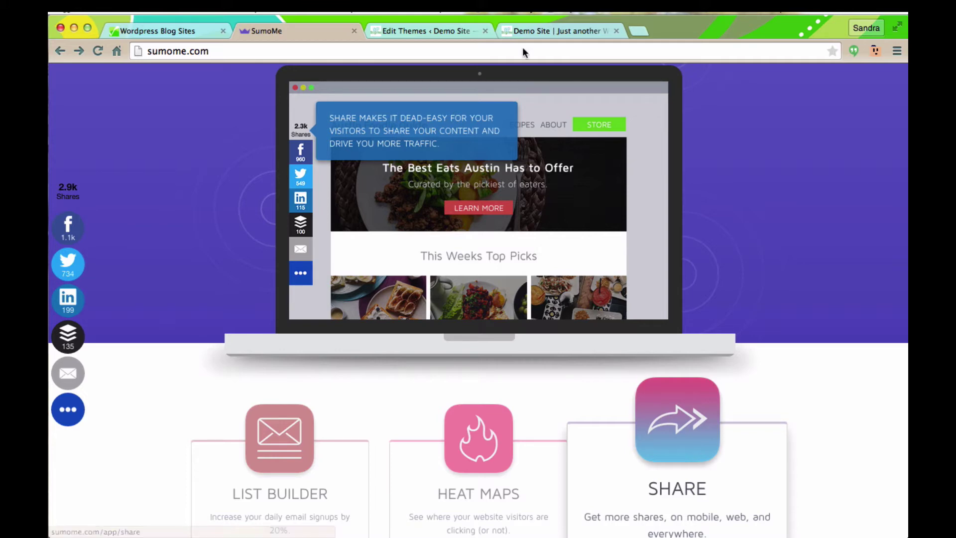
Step: Start the SumoMe setup with TRY IT NOW and skip the email step to reach the install code
{"action": "scroll", "coordinate": [479, 234], "scroll_direction": "up", "scroll_amount": 8}
{"action": "scroll", "coordinate": [491, 309], "scroll_direction": "down", "scroll_amount": 20}
{"action": "scroll", "coordinate": [491, 310], "scroll_direction": "up", "scroll_amount": 20}
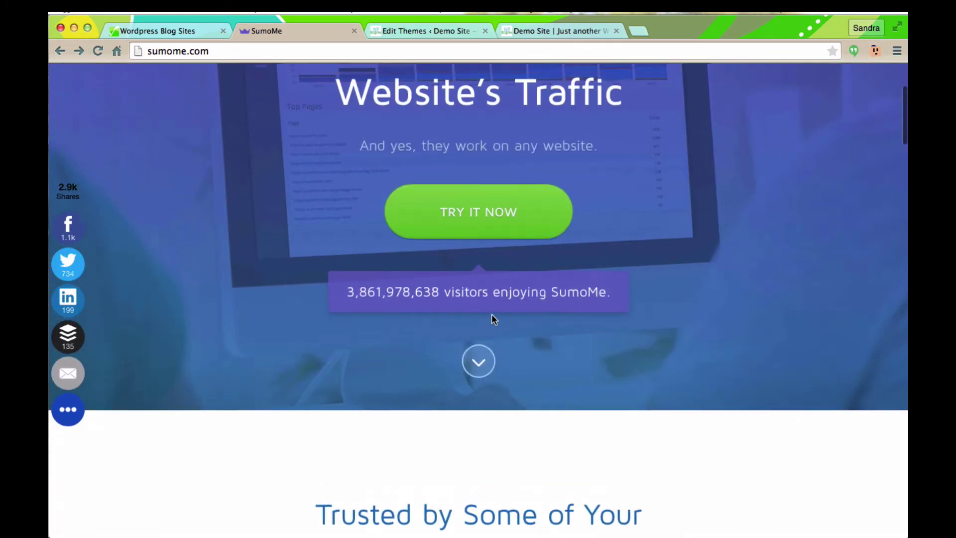
{"action": "left_click", "coordinate": [483, 267]}
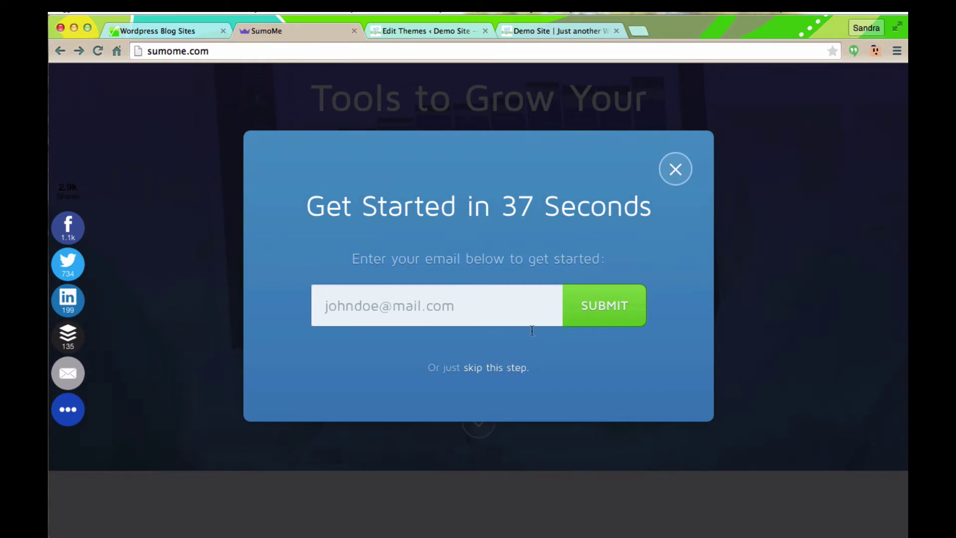
{"action": "left_click", "coordinate": [516, 371]}
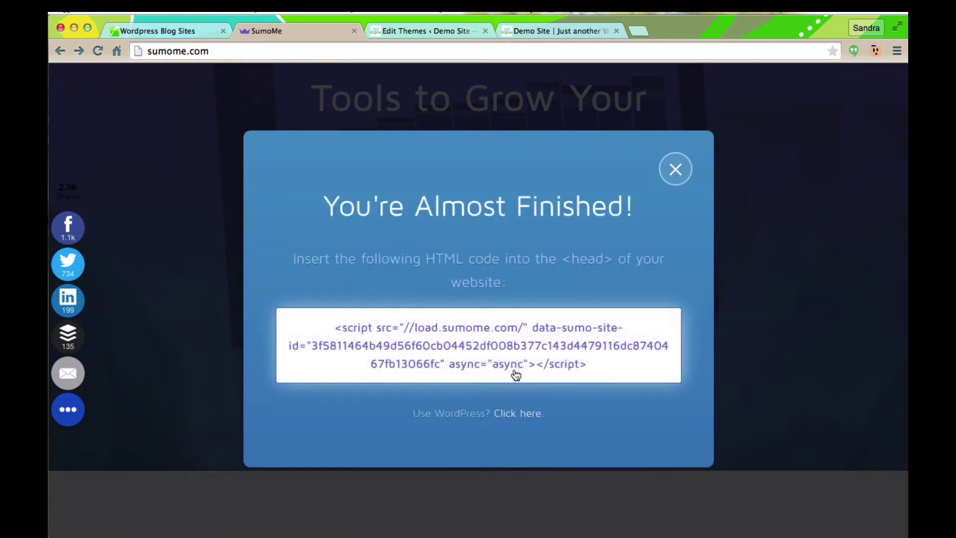
Step: Copy the site's head installation script and bring up Twenty Fifteen's header.php in the theme editor
{"action": "left_click", "coordinate": [494, 358]}
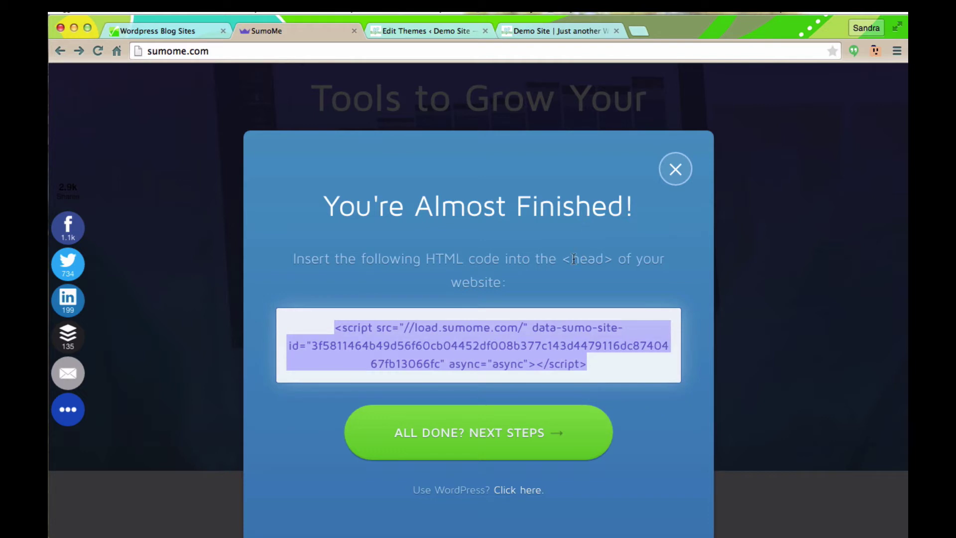
{"action": "left_click_drag", "start_coordinate": [573, 259], "coordinate": [608, 259]}
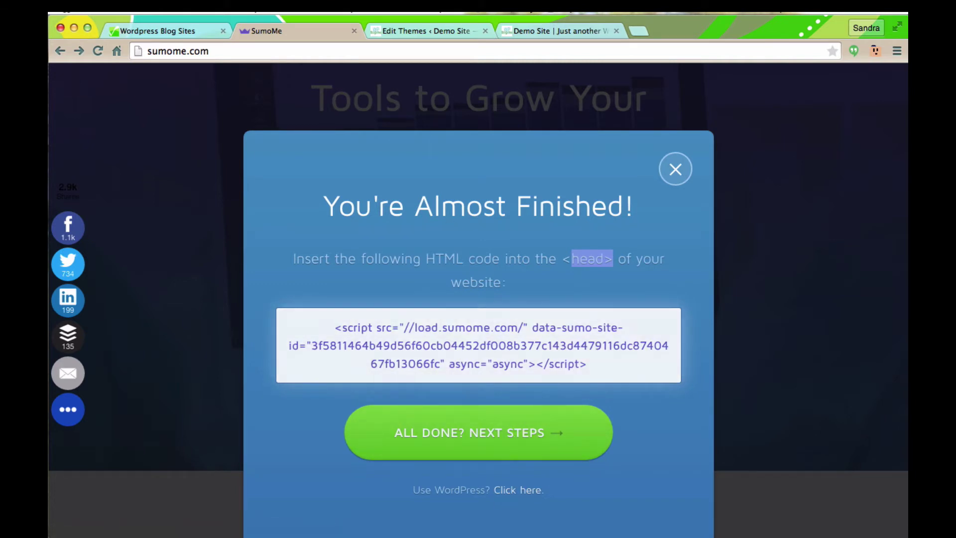
{"action": "left_click", "coordinate": [404, 34]}
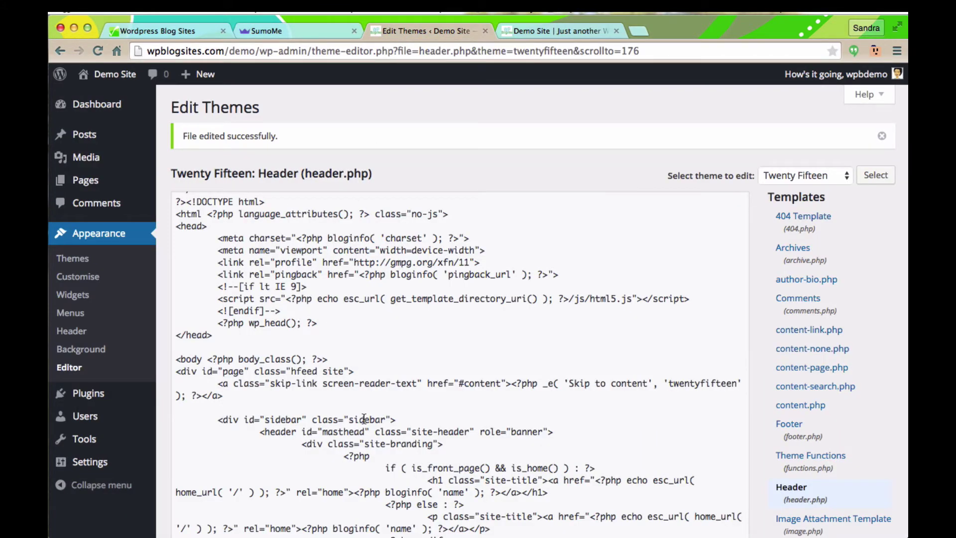
Step: Paste the SumoMe script on a new line after wp_head(), just before </head>, and save header.php
{"action": "scroll", "coordinate": [364, 418], "scroll_direction": "down", "scroll_amount": 5}
{"action": "scroll", "coordinate": [365, 395], "scroll_direction": "up", "scroll_amount": 2}
{"action": "left_click", "coordinate": [327, 224]}
{"action": "key", "text": "Return"}
{"action": "key", "text": "ctrl+v"}
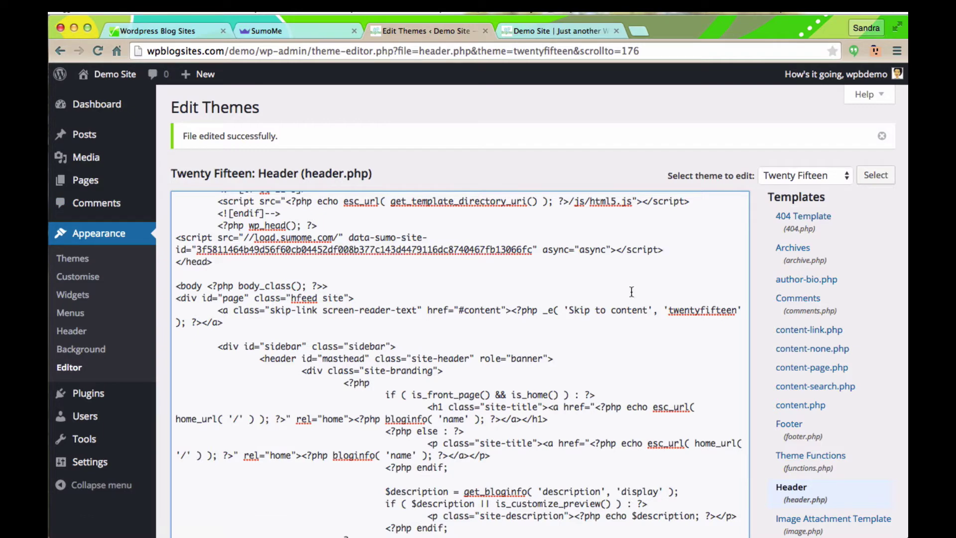
{"action": "scroll", "coordinate": [813, 351], "scroll_direction": "down", "scroll_amount": 7}
{"action": "left_click", "coordinate": [197, 255]}
Step: Reload the Demo Site, open the SumoMe crown tab and log in to the existing SumoMe account
{"action": "left_click", "coordinate": [555, 31]}
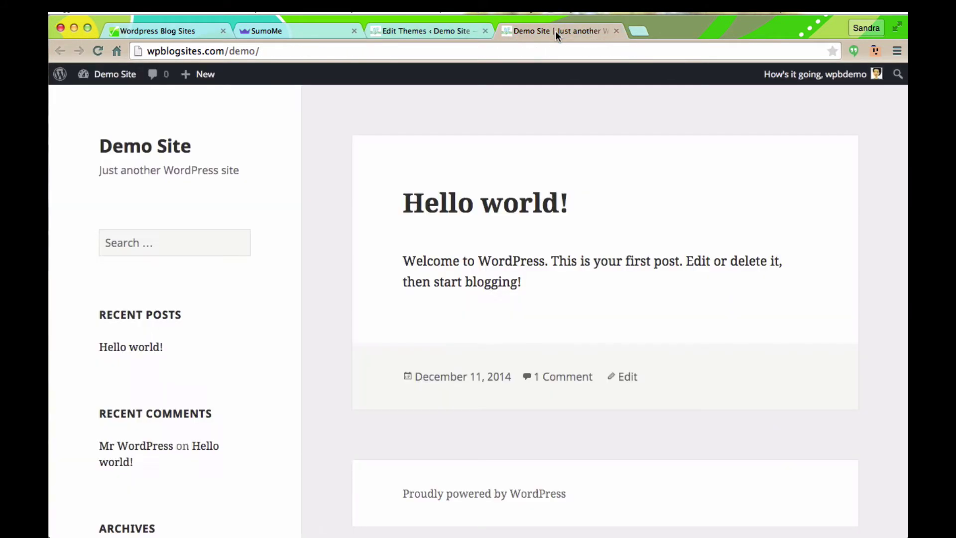
{"action": "key", "text": "super+r"}
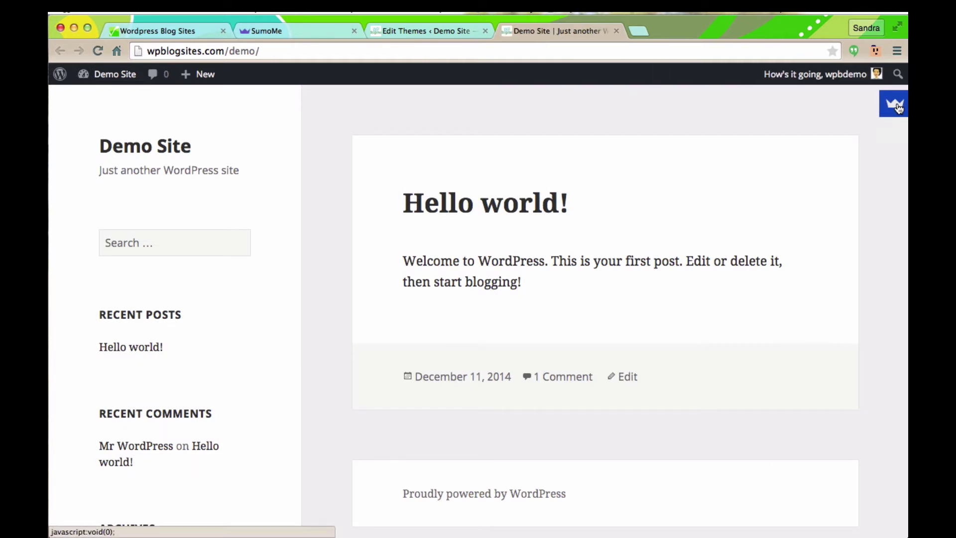
{"action": "left_click", "coordinate": [898, 108]}
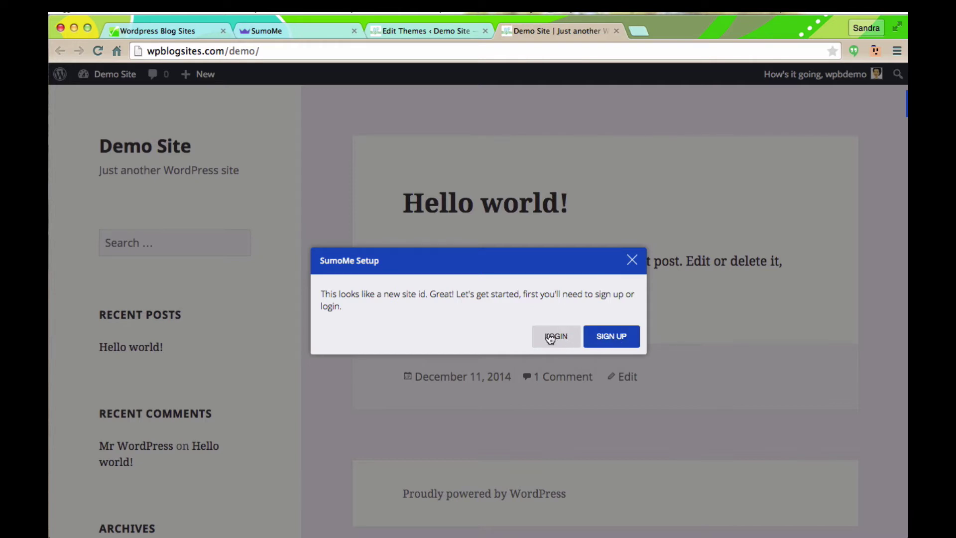
{"action": "left_click", "coordinate": [550, 339]}
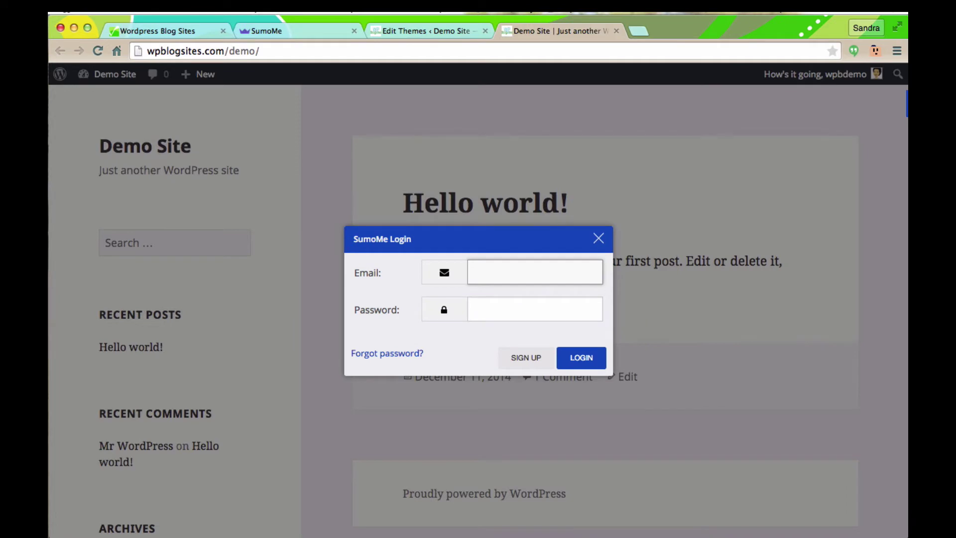
{"action": "left_click", "coordinate": [492, 6]}
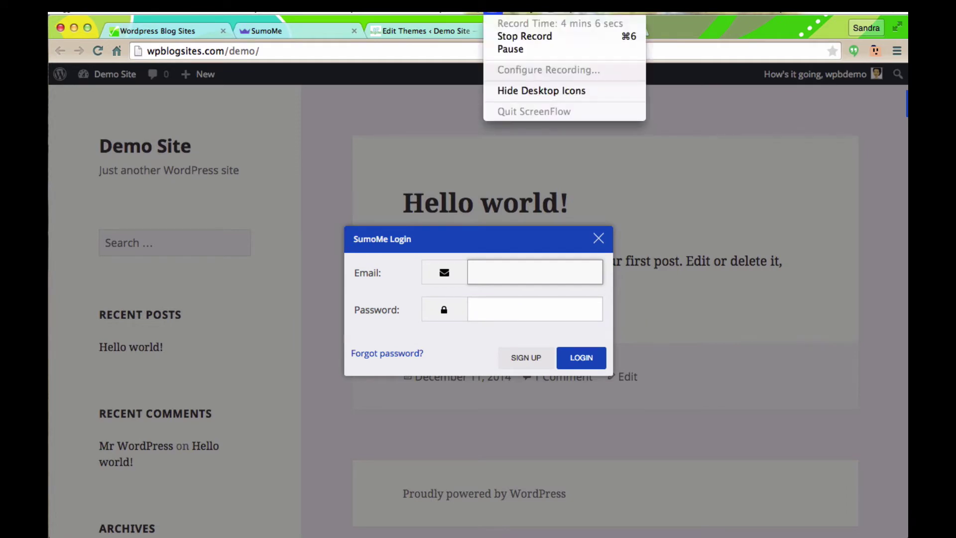
Step: Open the Sumo Store and view the List Builder app's details
{"action": "left_click", "coordinate": [501, 48]}
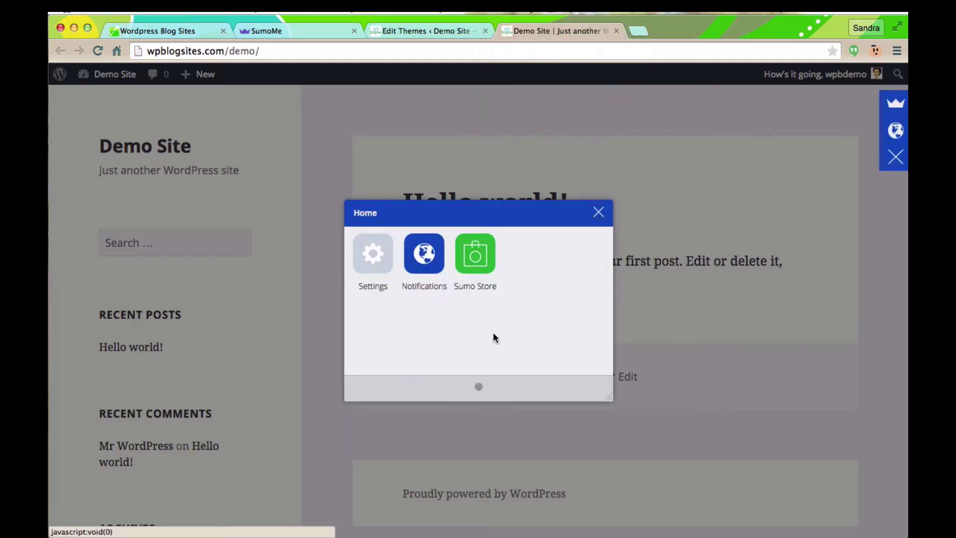
{"action": "left_click", "coordinate": [475, 253]}
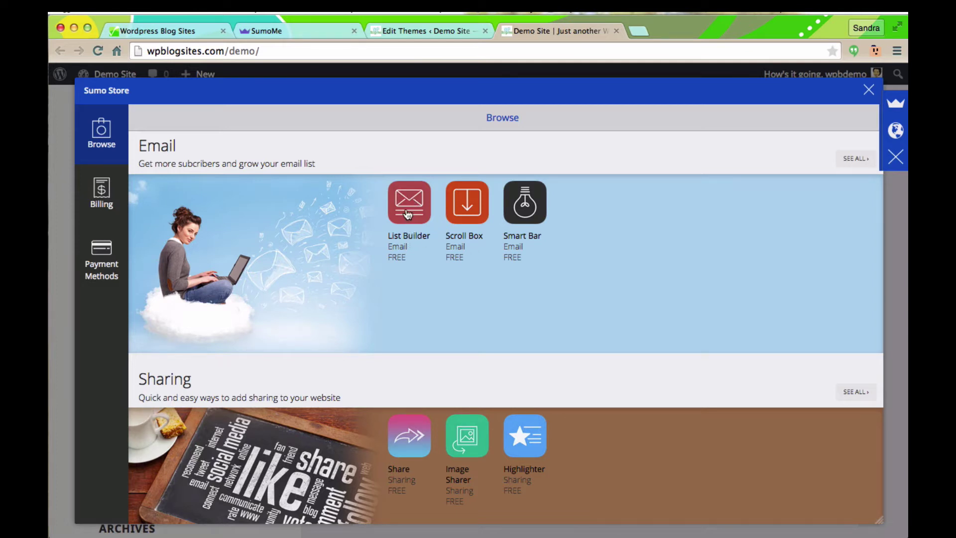
{"action": "left_click", "coordinate": [407, 214]}
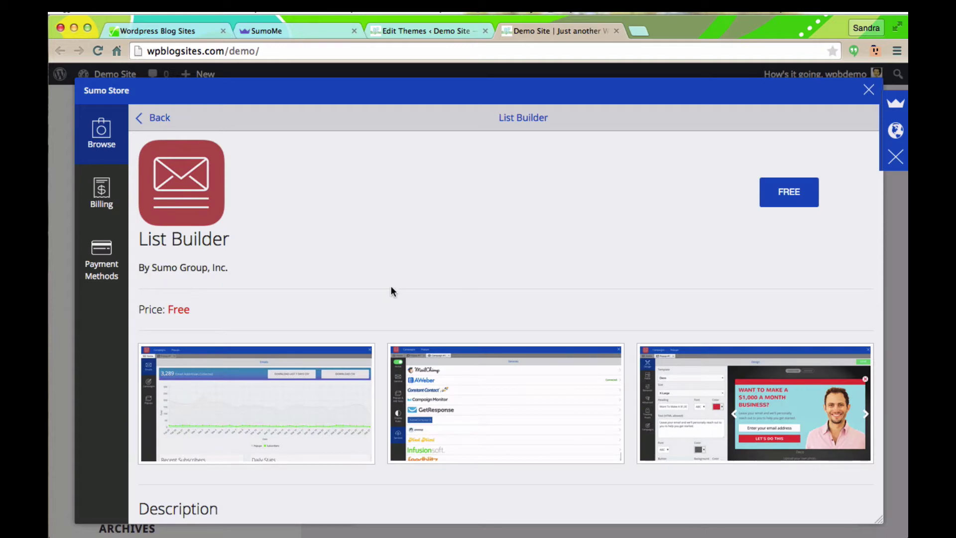
Step: Enlarge List Builder's design editor and services screenshots, then return to the app catalogue
{"action": "scroll", "coordinate": [390, 289], "scroll_direction": "down", "scroll_amount": 3}
{"action": "left_click", "coordinate": [755, 221]}
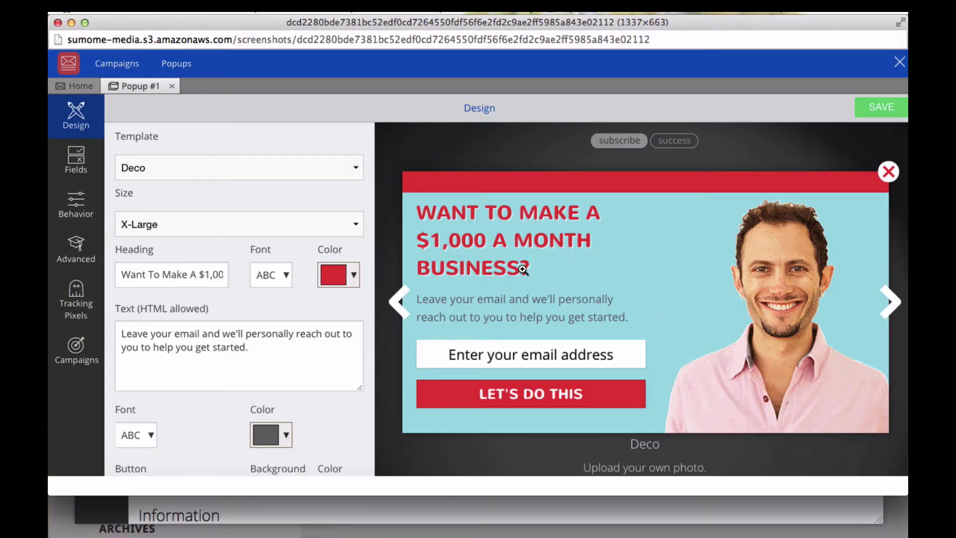
{"action": "left_click", "coordinate": [57, 23]}
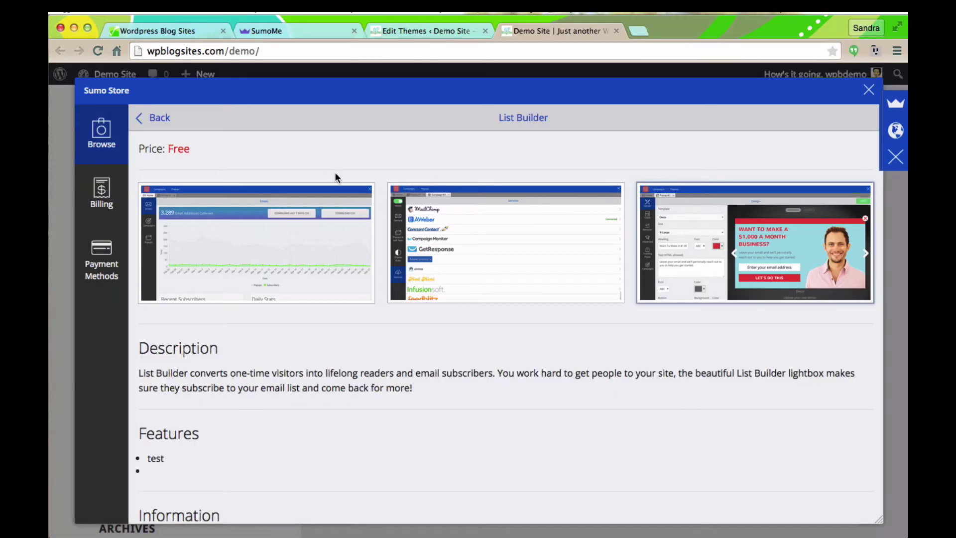
{"action": "left_click", "coordinate": [436, 241]}
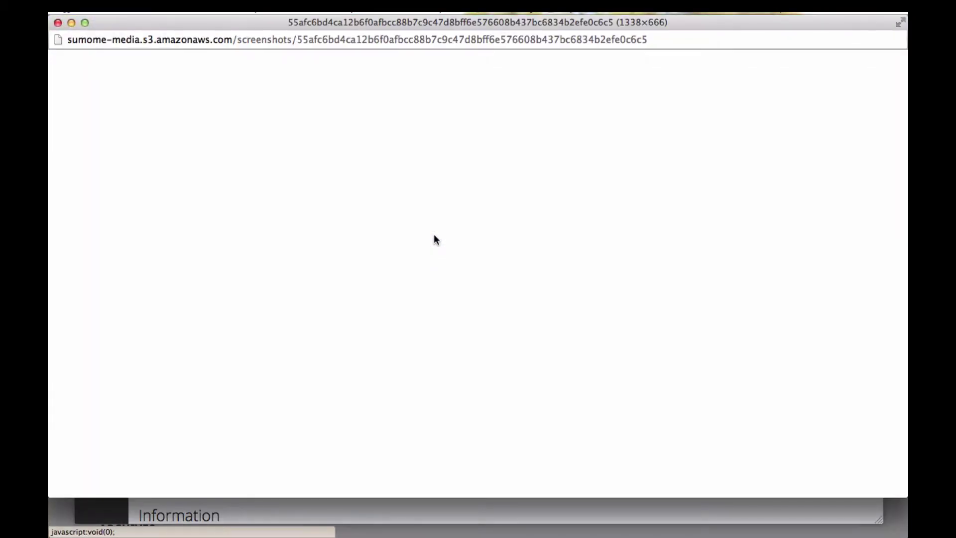
{"action": "scroll", "coordinate": [432, 280], "scroll_direction": "down", "scroll_amount": 1}
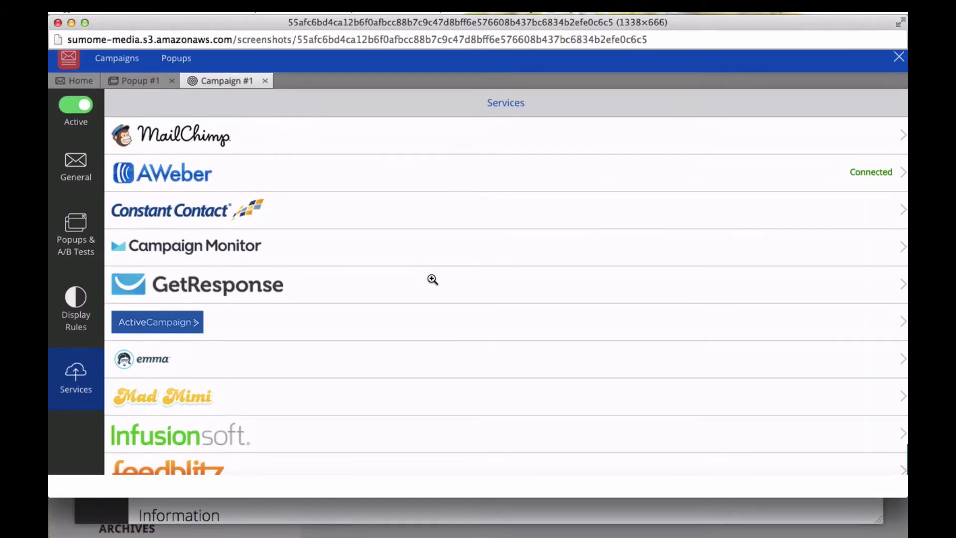
{"action": "scroll", "coordinate": [432, 279], "scroll_direction": "up", "scroll_amount": 1}
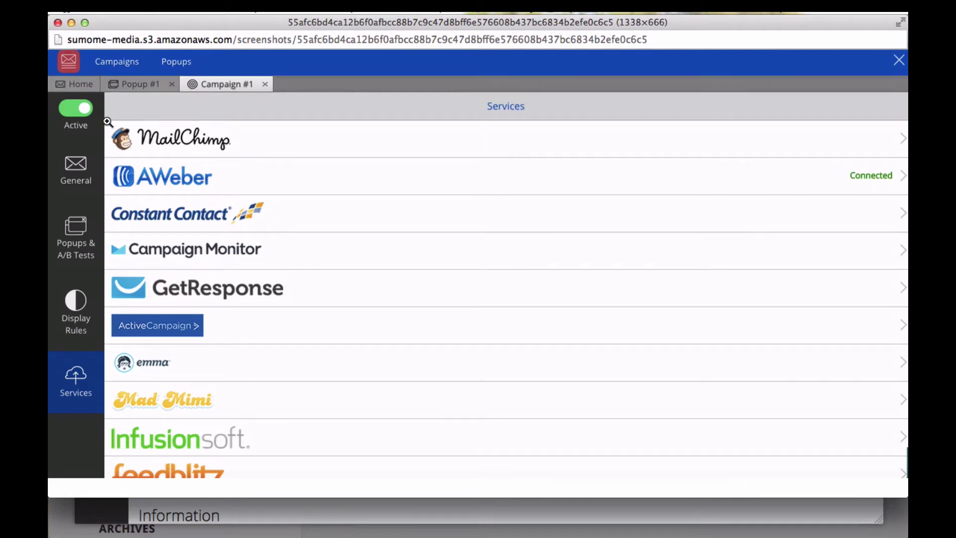
{"action": "left_click", "coordinate": [58, 22]}
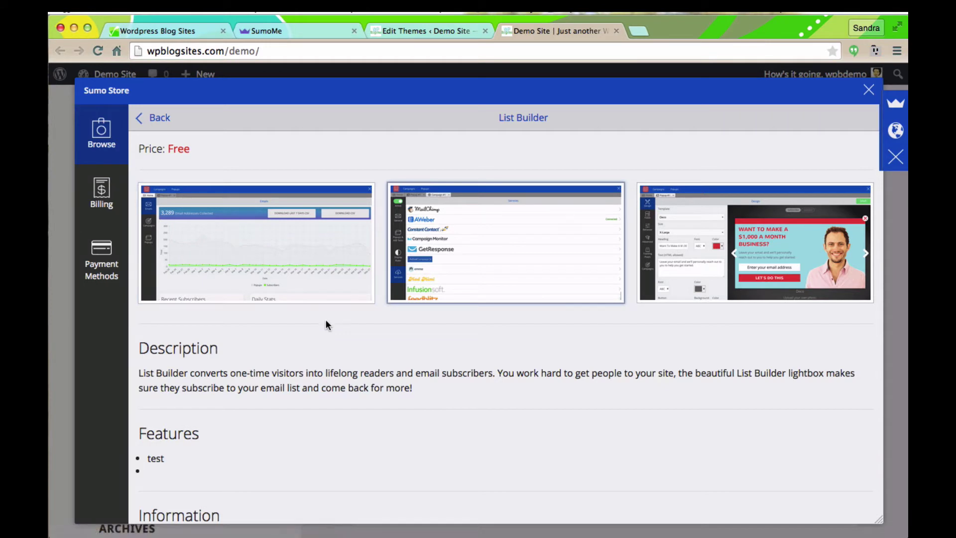
{"action": "left_click", "coordinate": [156, 128]}
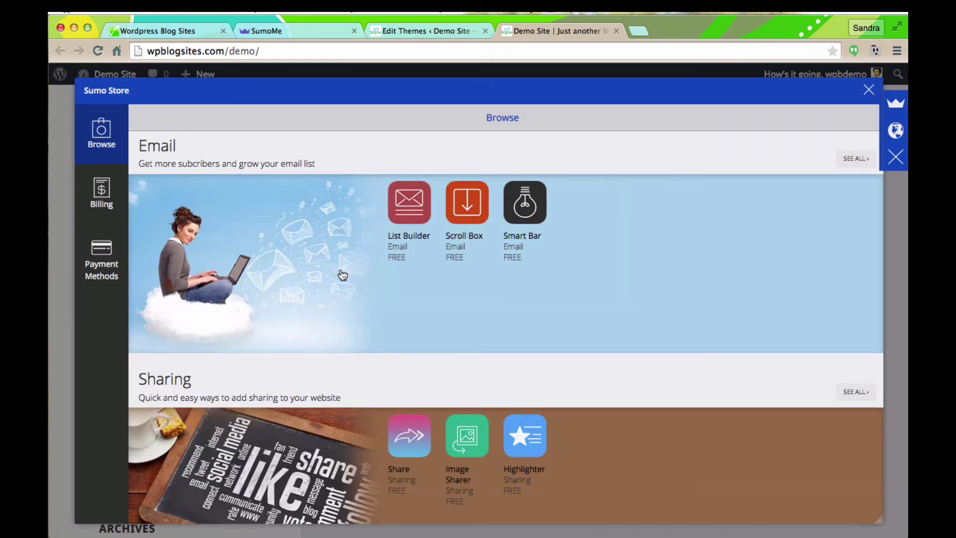
Step: Open Scroll Box and read its description and features, including Aweber and MailChimp integration
{"action": "left_click", "coordinate": [464, 215]}
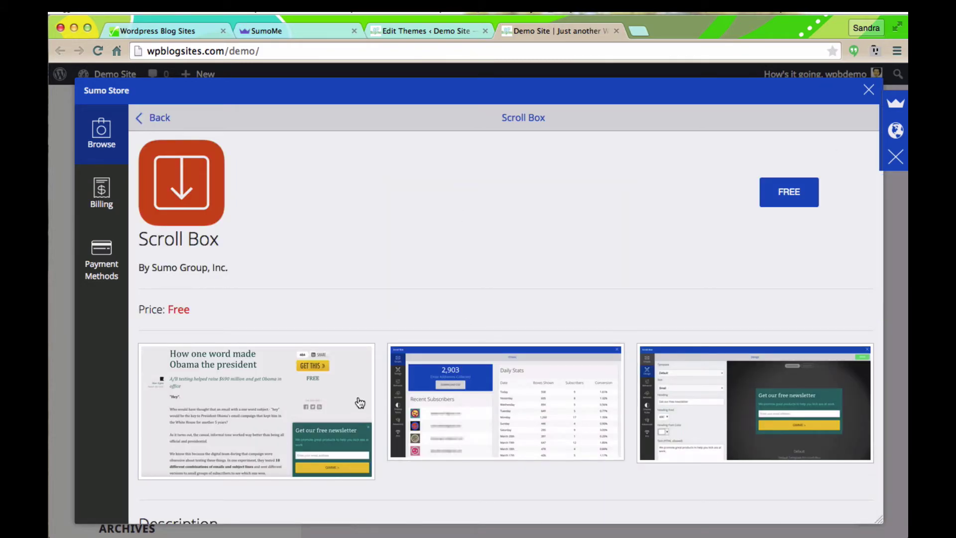
{"action": "scroll", "coordinate": [359, 461], "scroll_direction": "down", "scroll_amount": 4}
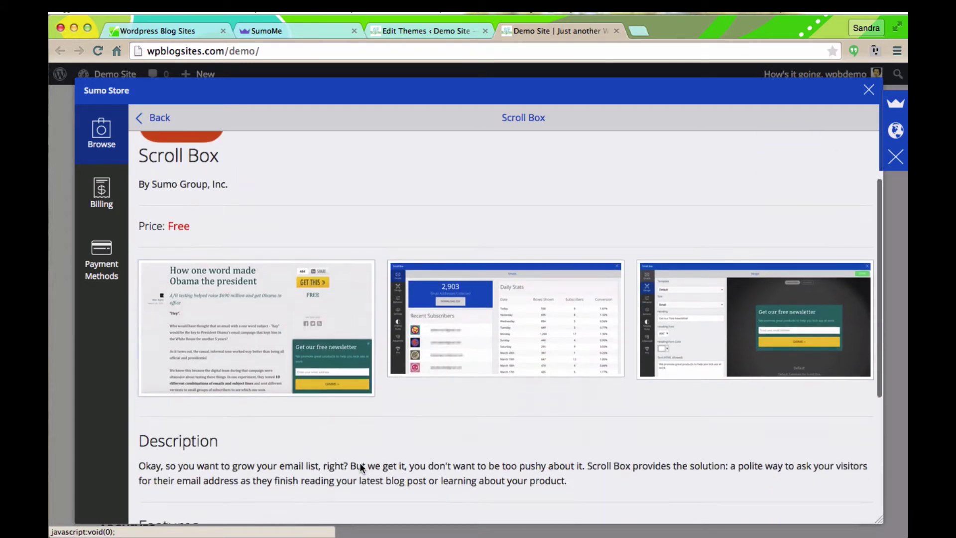
{"action": "scroll", "coordinate": [347, 344], "scroll_direction": "down", "scroll_amount": 1}
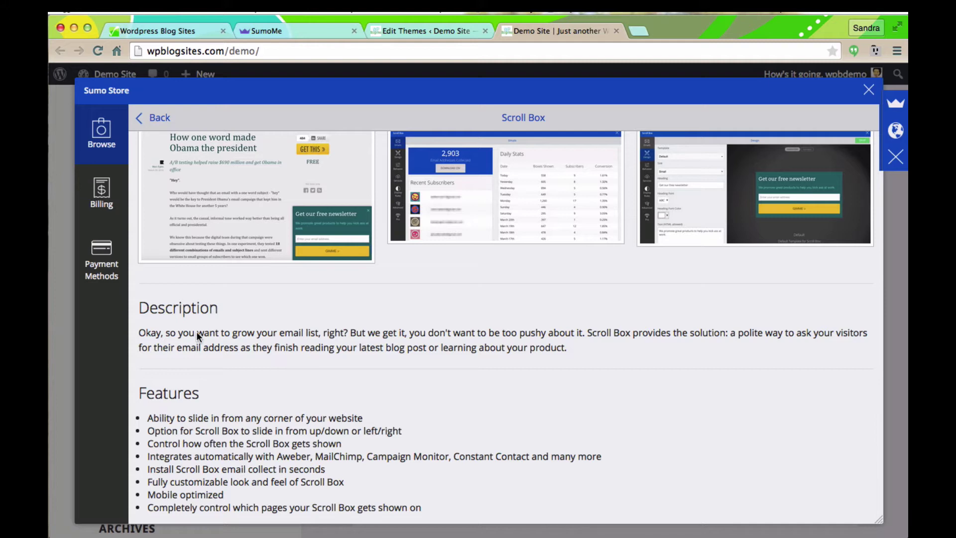
Step: Open the Smart Bar app's details and view its second screenshot full size
{"action": "left_click", "coordinate": [149, 117]}
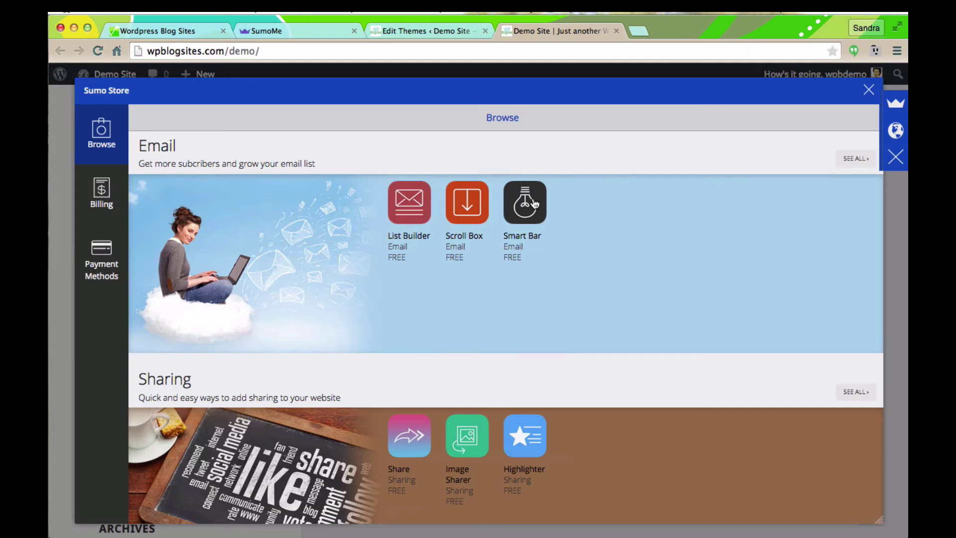
{"action": "left_click", "coordinate": [521, 195]}
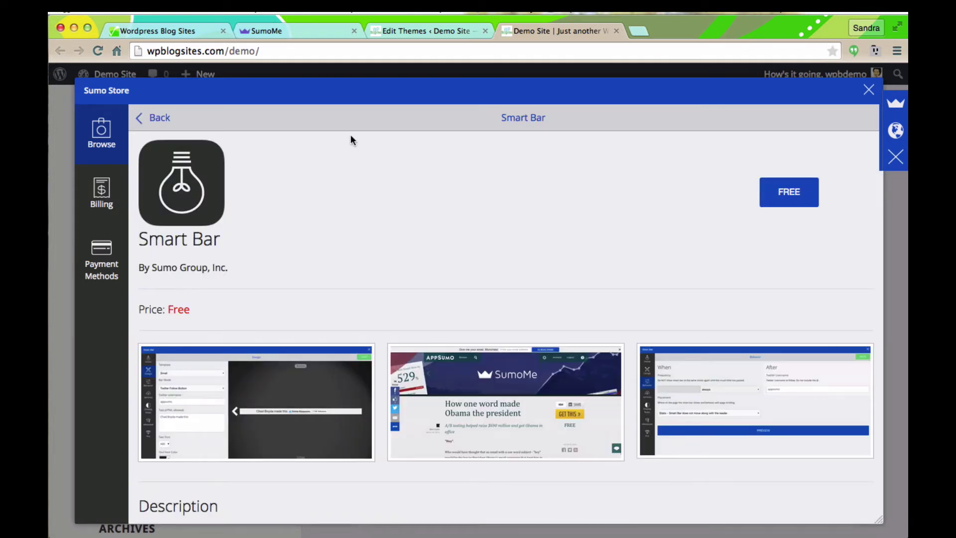
{"action": "left_click", "coordinate": [468, 376]}
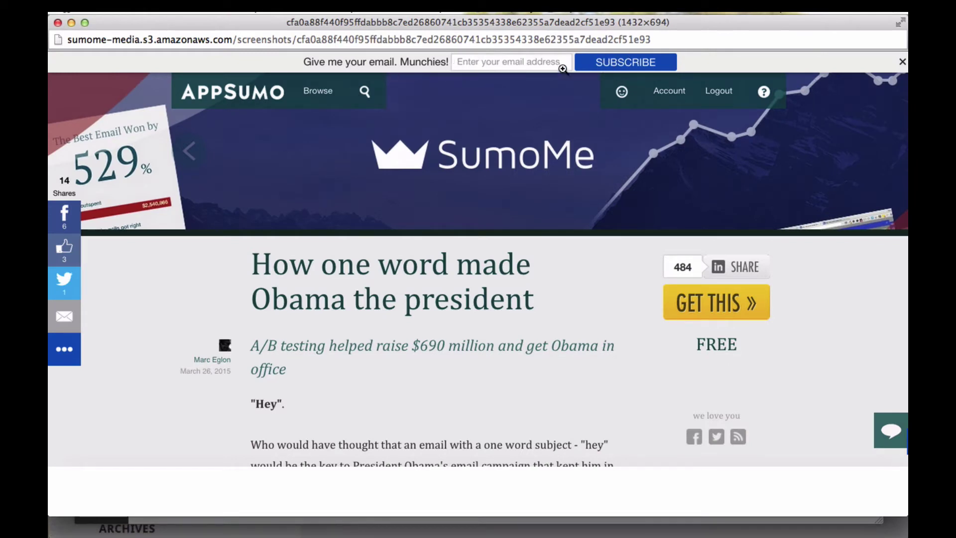
{"action": "left_click", "coordinate": [57, 23]}
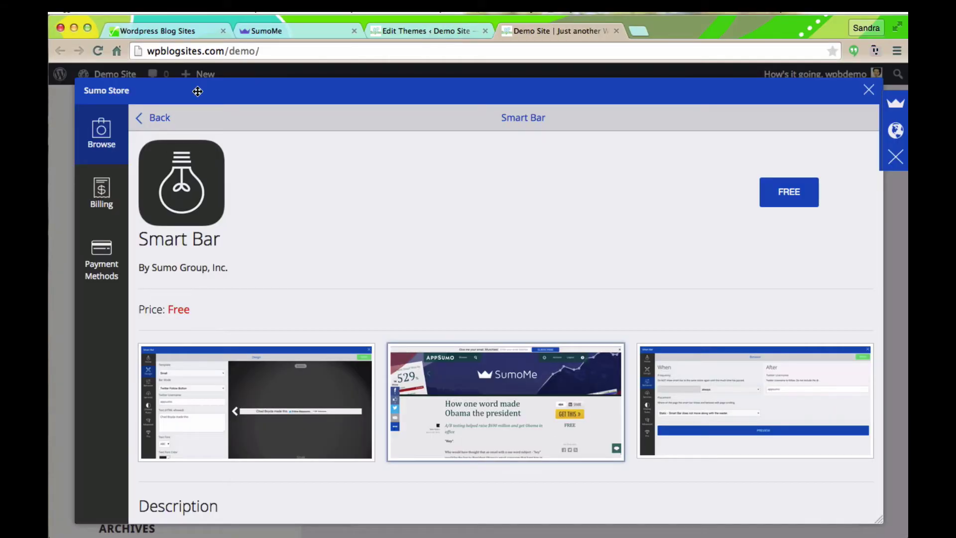
Step: Return to the catalogue and scroll down to the Sharing and Analytics apps
{"action": "left_click", "coordinate": [163, 113]}
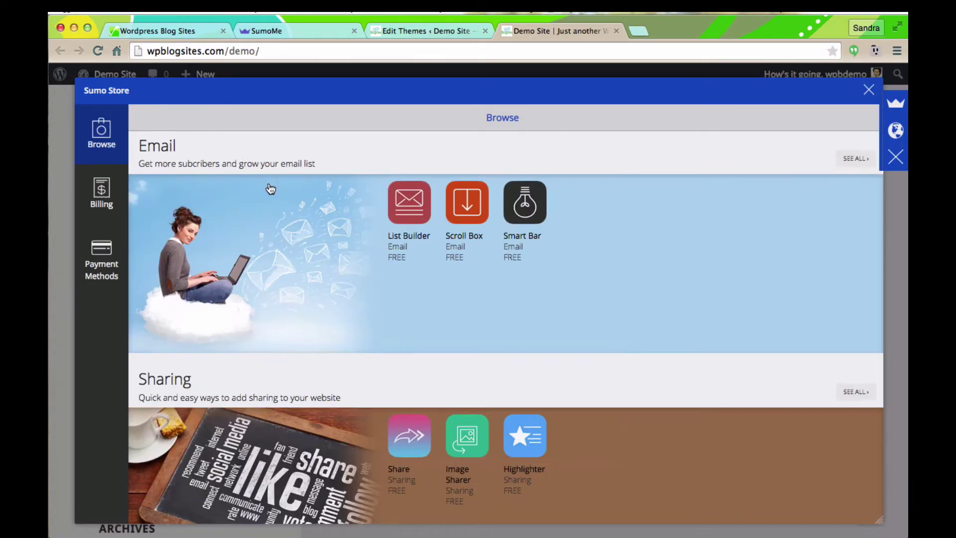
{"action": "scroll", "coordinate": [348, 324], "scroll_direction": "down", "scroll_amount": 3}
{"action": "scroll", "coordinate": [347, 328], "scroll_direction": "down", "scroll_amount": 8}
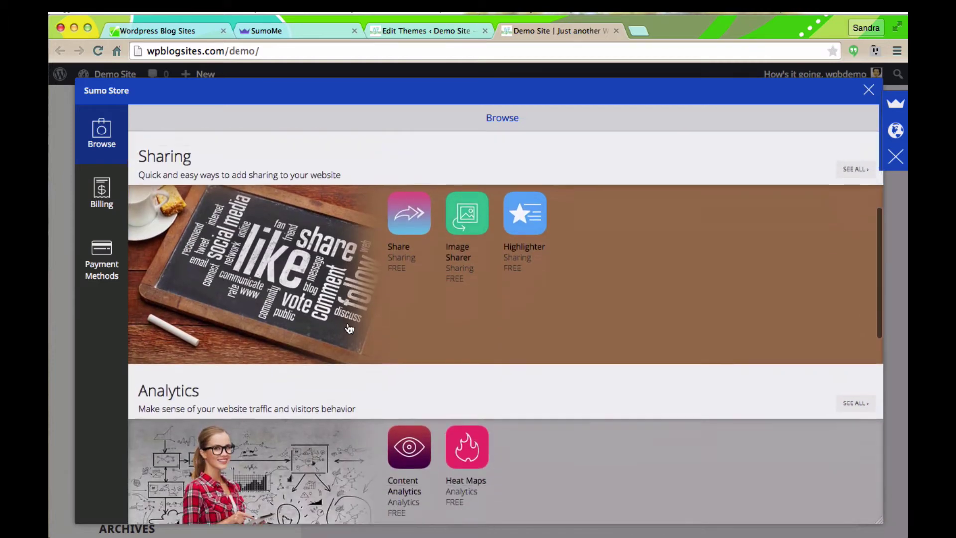
{"action": "scroll", "coordinate": [348, 329], "scroll_direction": "up", "scroll_amount": 9}
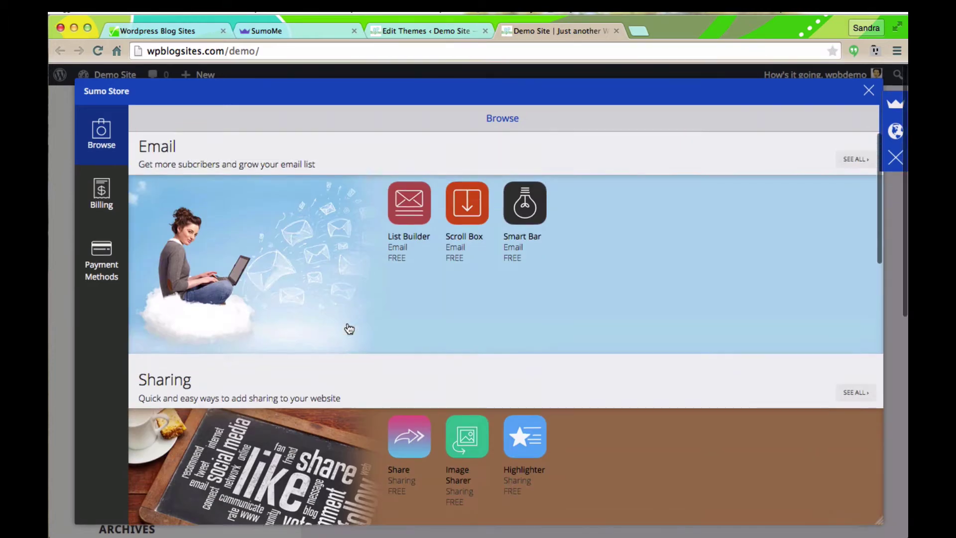
{"action": "scroll", "coordinate": [348, 328], "scroll_direction": "down", "scroll_amount": 7}
{"action": "scroll", "coordinate": [349, 328], "scroll_direction": "down", "scroll_amount": 3}
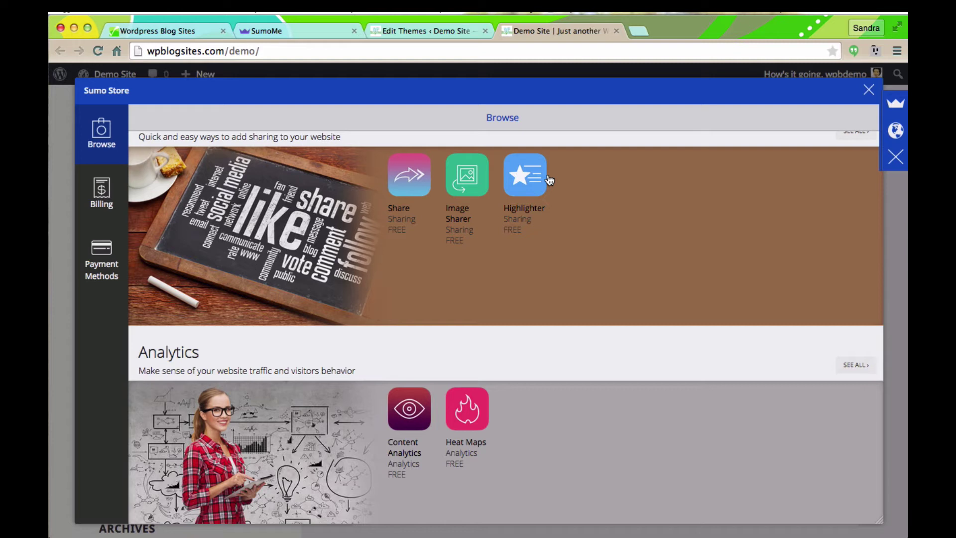
Step: Open Share's details, preview its Clicks chart screenshot, install it for free and launch it
{"action": "left_click", "coordinate": [416, 175]}
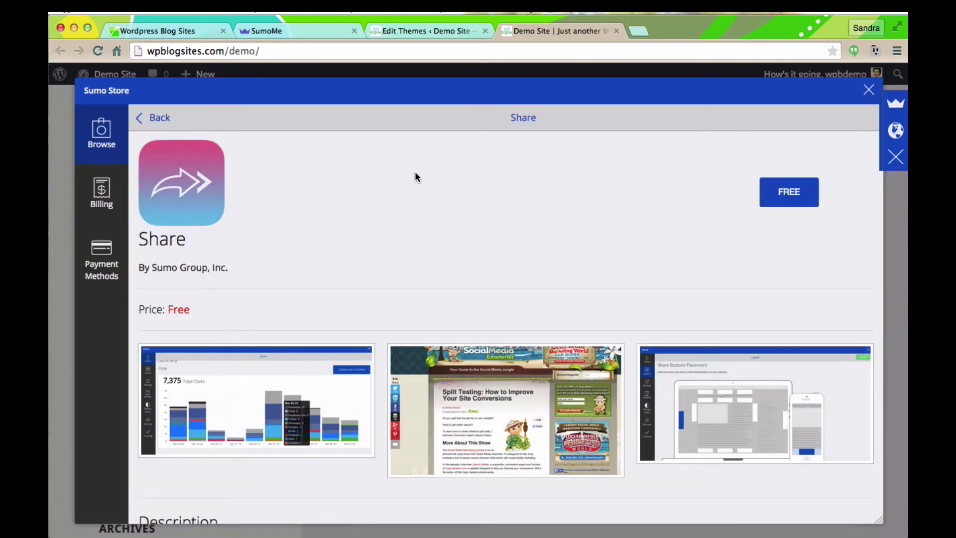
{"action": "left_click", "coordinate": [253, 386]}
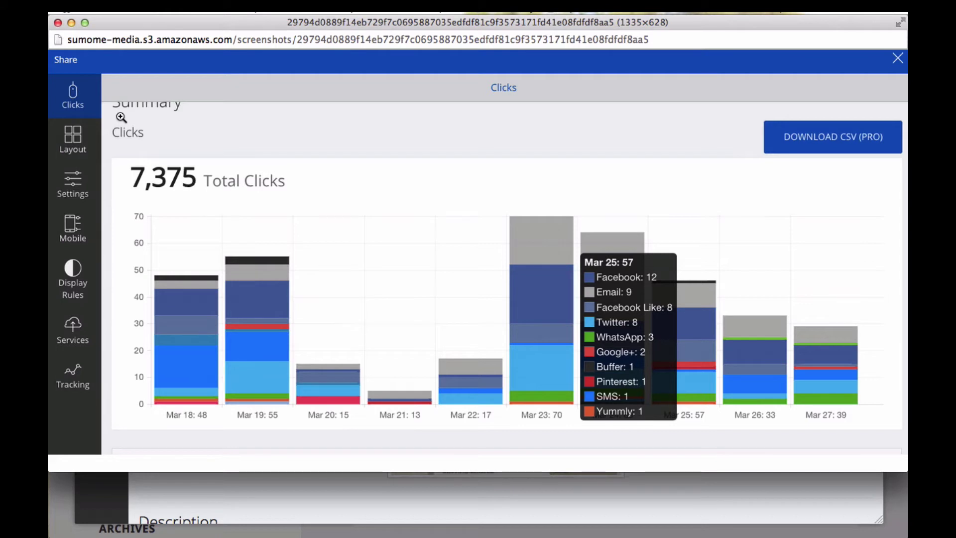
{"action": "left_click", "coordinate": [57, 22]}
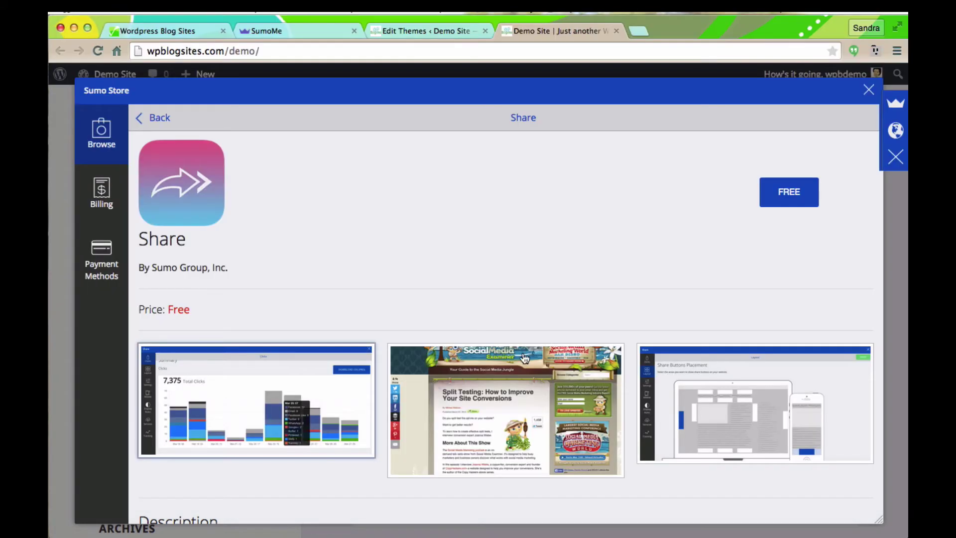
{"action": "left_click", "coordinate": [793, 198]}
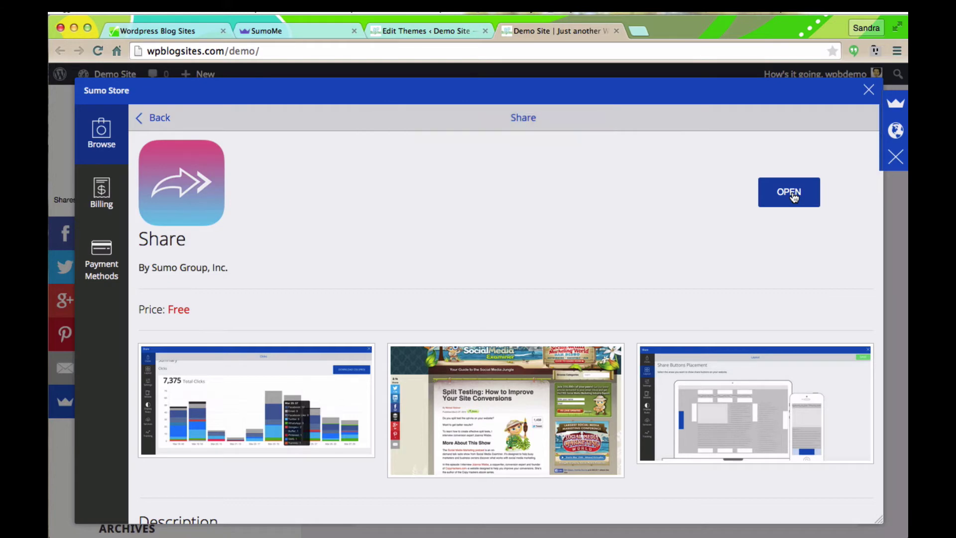
{"action": "left_click", "coordinate": [791, 195]}
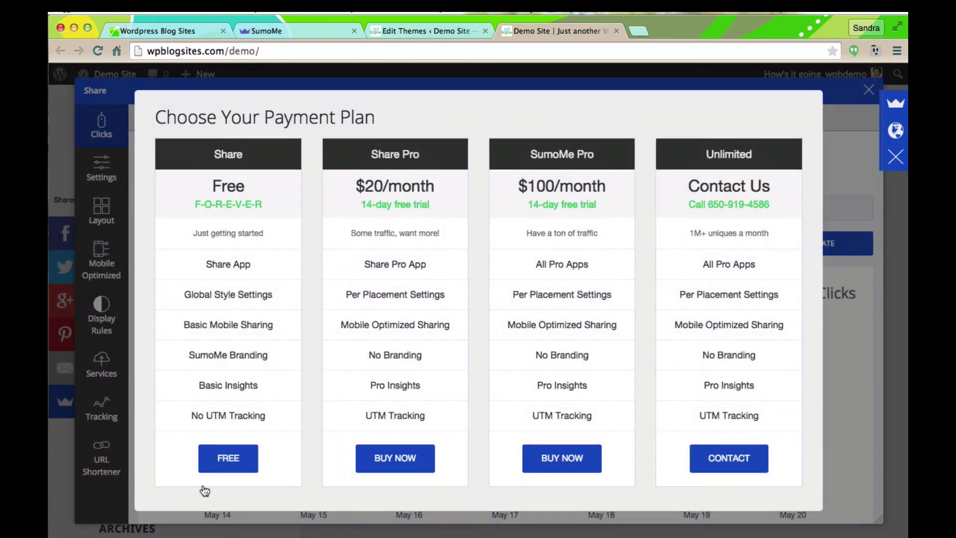
Step: Put Share on the Free plan and move its panel up and to the right
{"action": "left_click", "coordinate": [215, 462]}
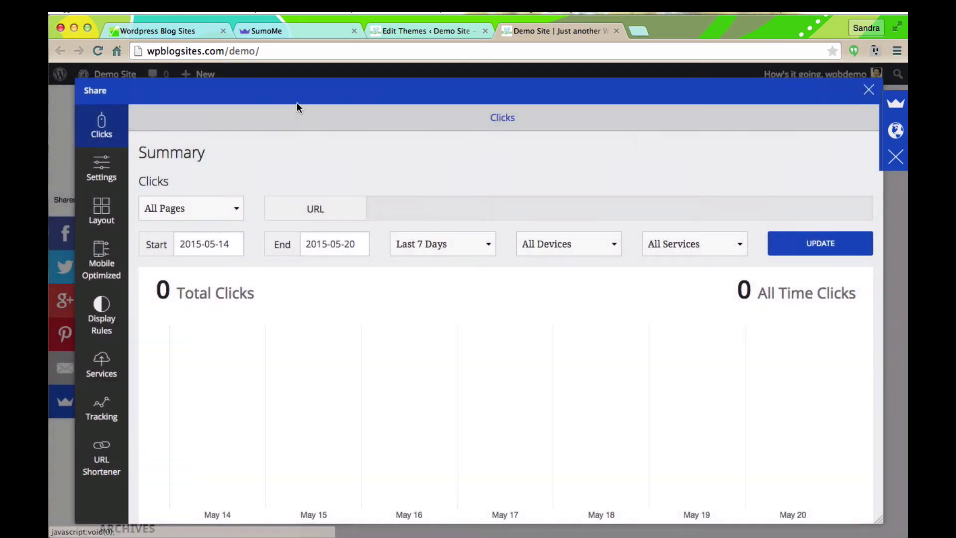
{"action": "left_click_drag", "start_coordinate": [300, 83], "coordinate": [327, 73]}
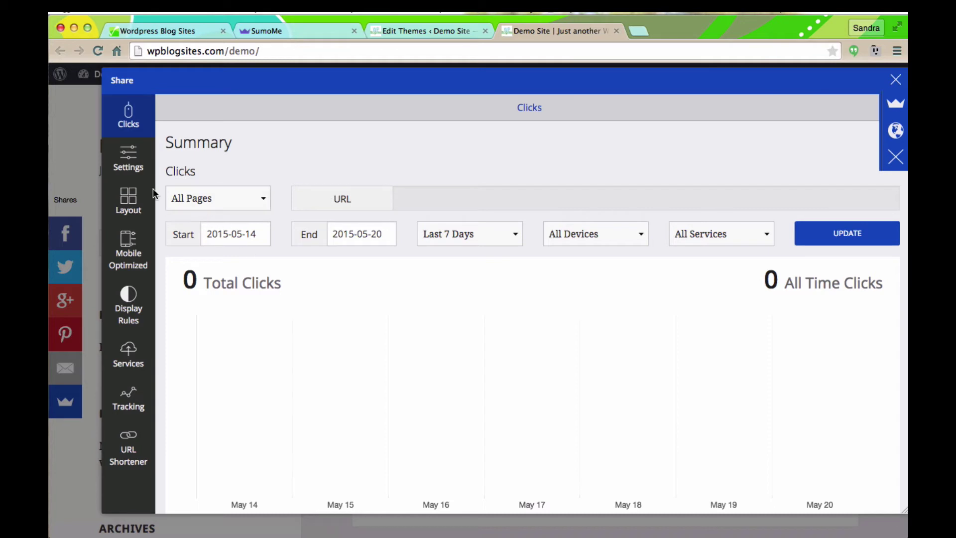
Step: In Share settings, add Facebook Like to the services between Facebook and Twitter
{"action": "left_click", "coordinate": [141, 168]}
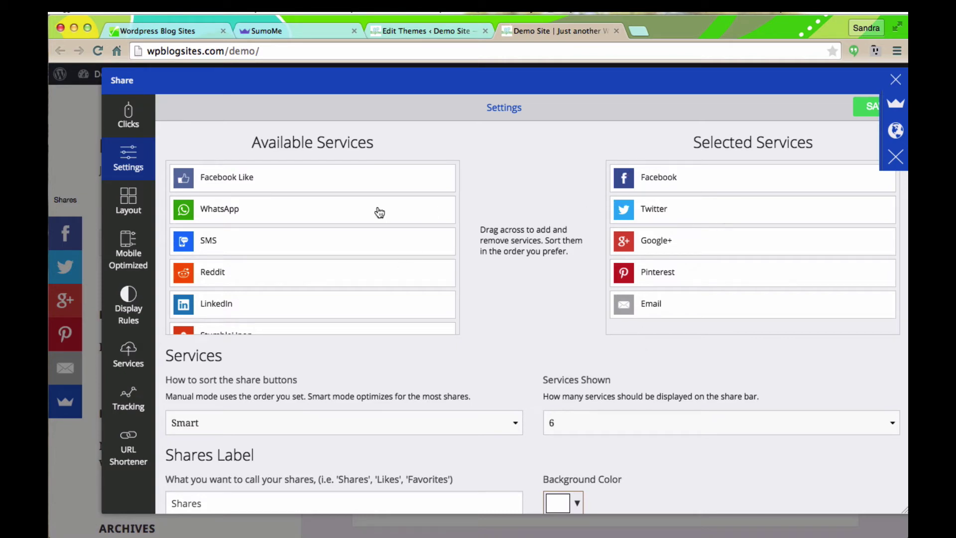
{"action": "left_click_drag", "start_coordinate": [239, 186], "coordinate": [668, 161]}
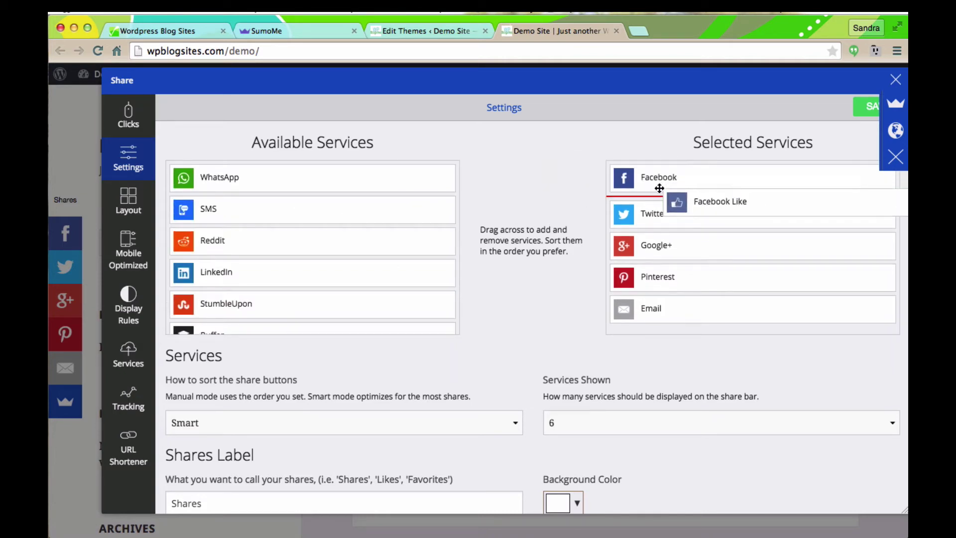
{"action": "left_click_drag", "start_coordinate": [658, 189], "coordinate": [655, 192]}
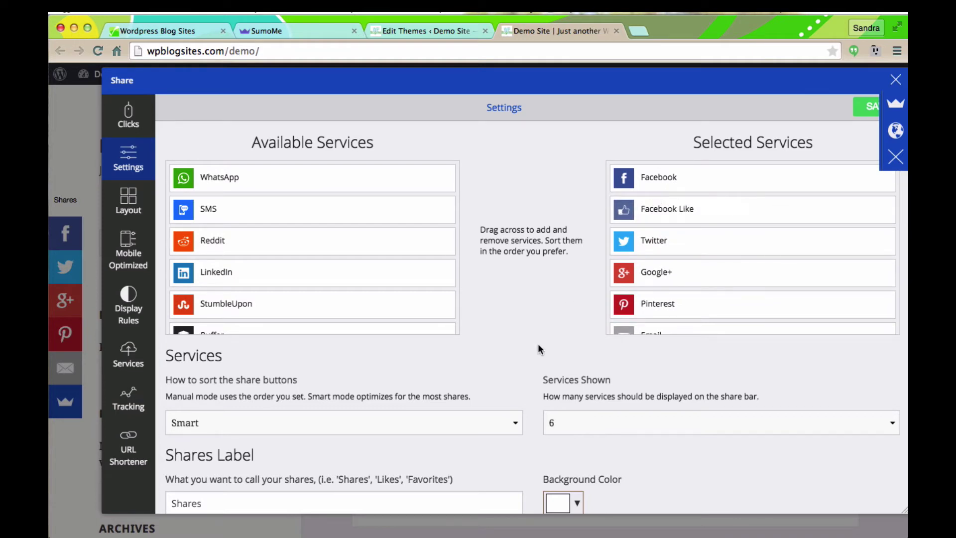
Step: Scroll down the Share settings to the Buttons and Share Counts sections
{"action": "scroll", "coordinate": [538, 347], "scroll_direction": "down", "scroll_amount": 2}
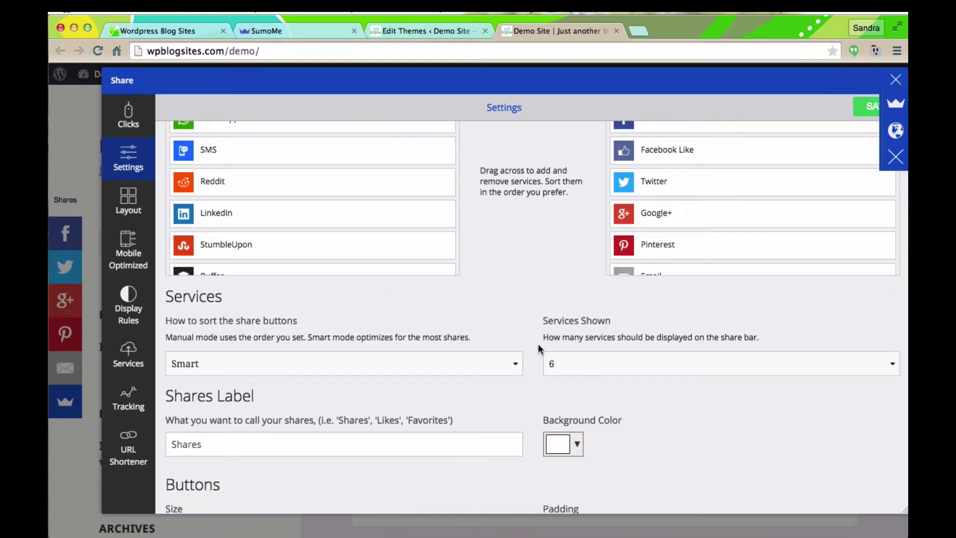
{"action": "scroll", "coordinate": [537, 345], "scroll_direction": "up", "scroll_amount": 1}
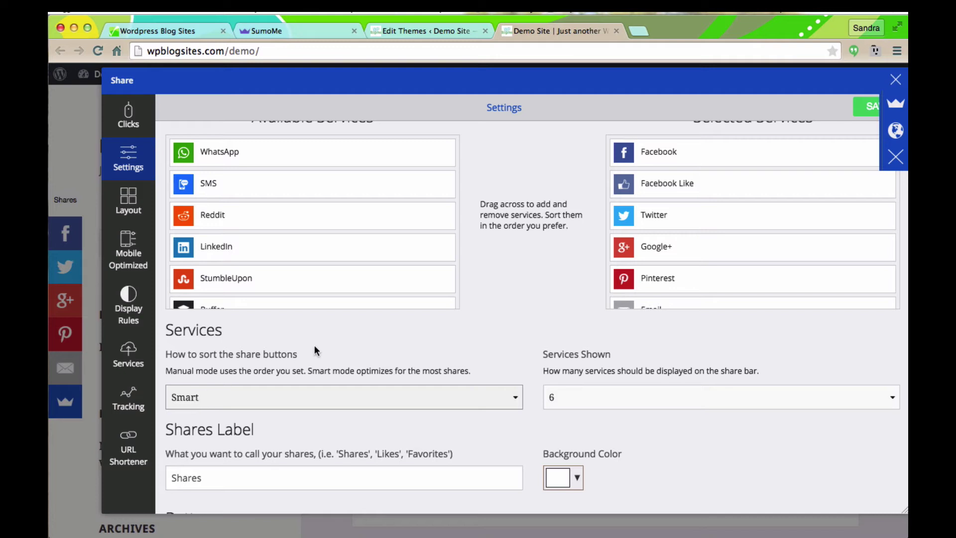
{"action": "scroll", "coordinate": [389, 353], "scroll_direction": "down", "scroll_amount": 5}
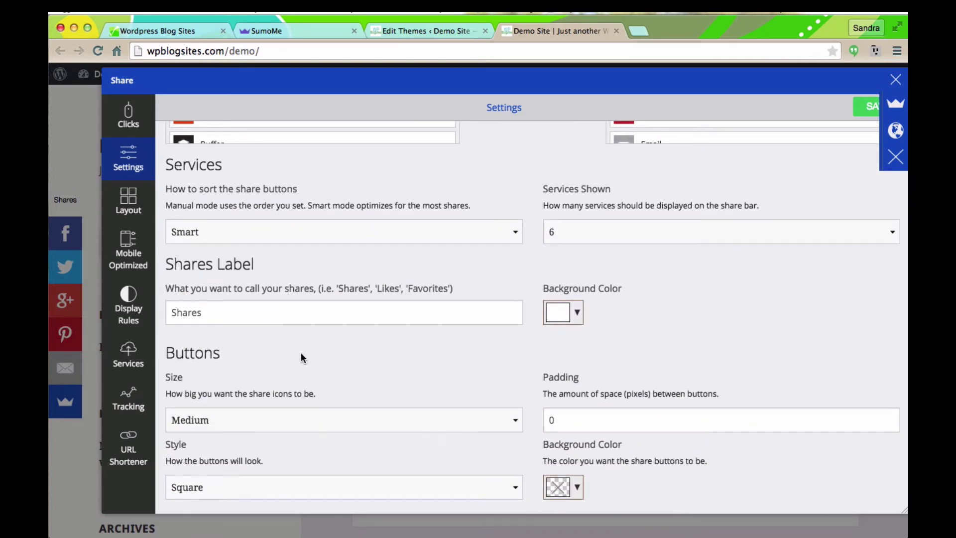
{"action": "scroll", "coordinate": [301, 358], "scroll_direction": "down", "scroll_amount": 2}
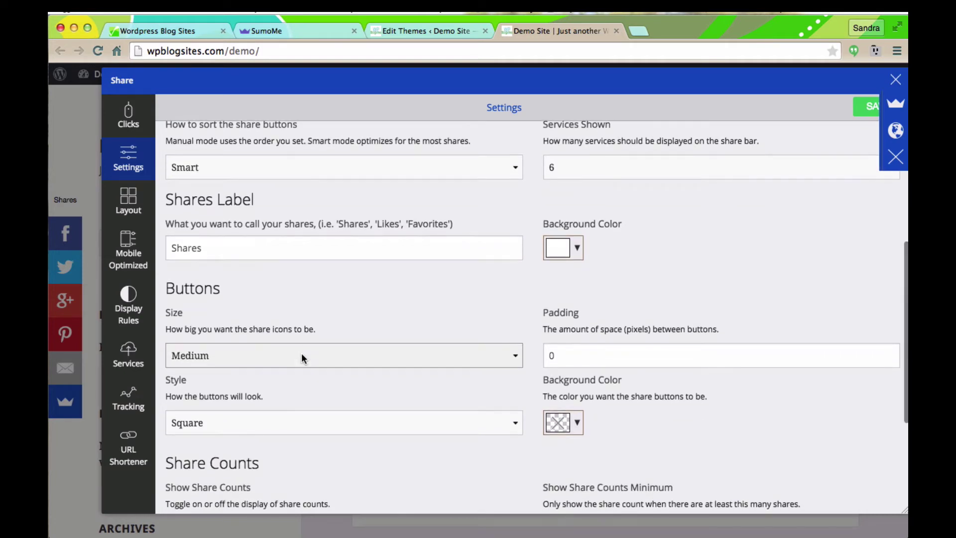
{"action": "scroll", "coordinate": [368, 413], "scroll_direction": "down", "scroll_amount": 1}
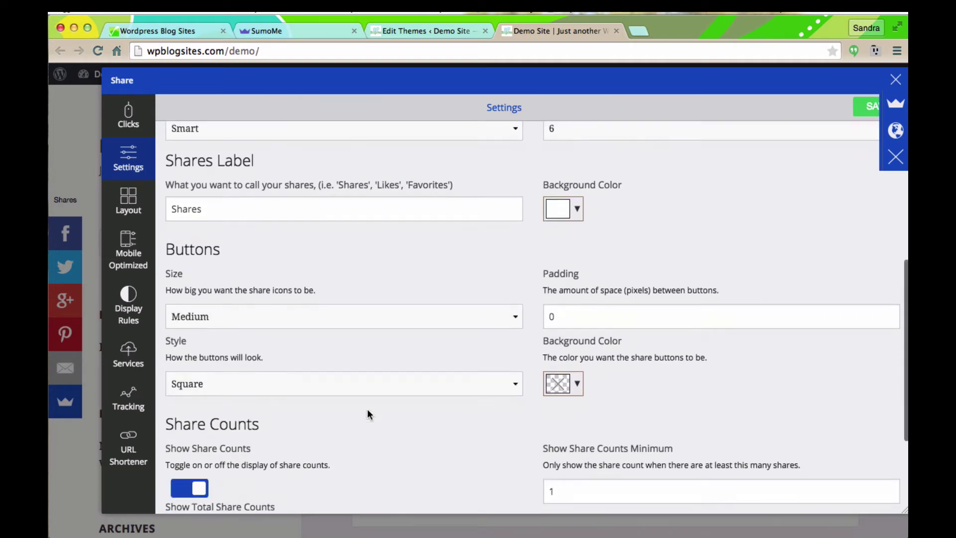
Step: Keep the share buttons at Medium size and Square style
{"action": "left_click", "coordinate": [363, 314]}
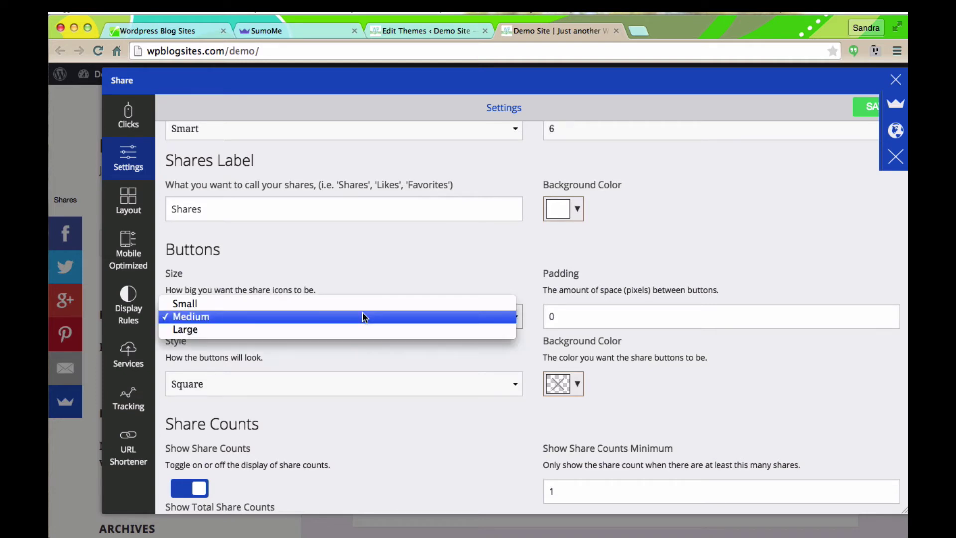
{"action": "left_click", "coordinate": [405, 263]}
{"action": "scroll", "coordinate": [332, 372], "scroll_direction": "down", "scroll_amount": 1}
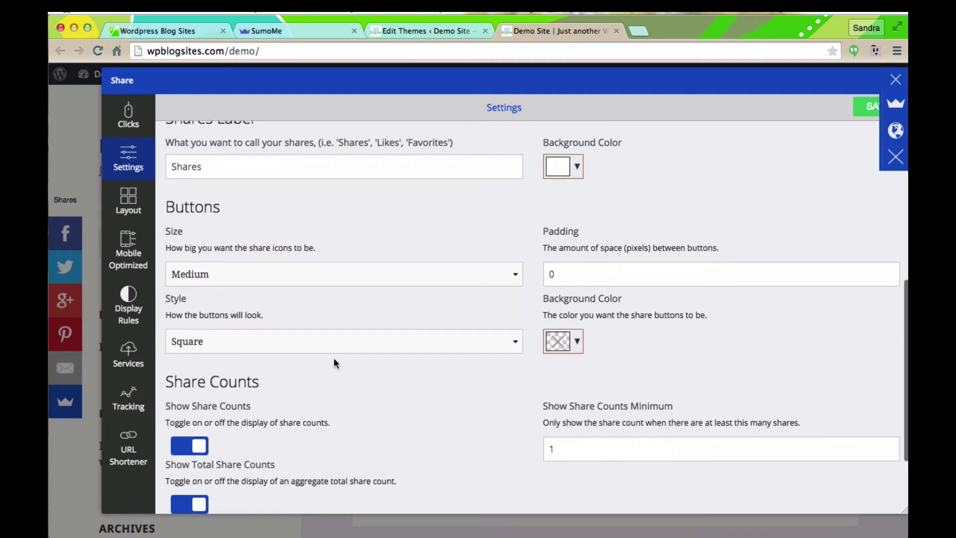
{"action": "left_click", "coordinate": [337, 348]}
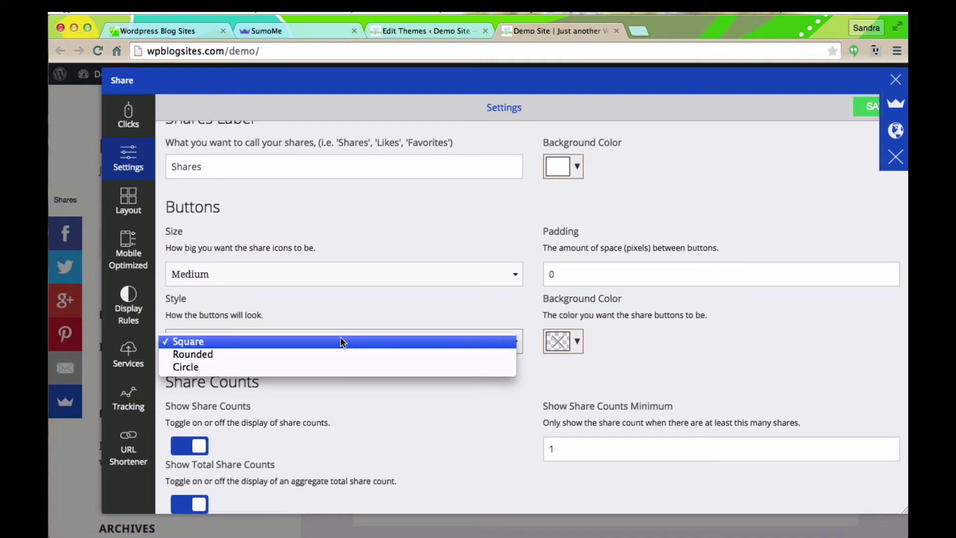
{"action": "left_click", "coordinate": [340, 341]}
{"action": "scroll", "coordinate": [365, 386], "scroll_direction": "down", "scroll_amount": 3}
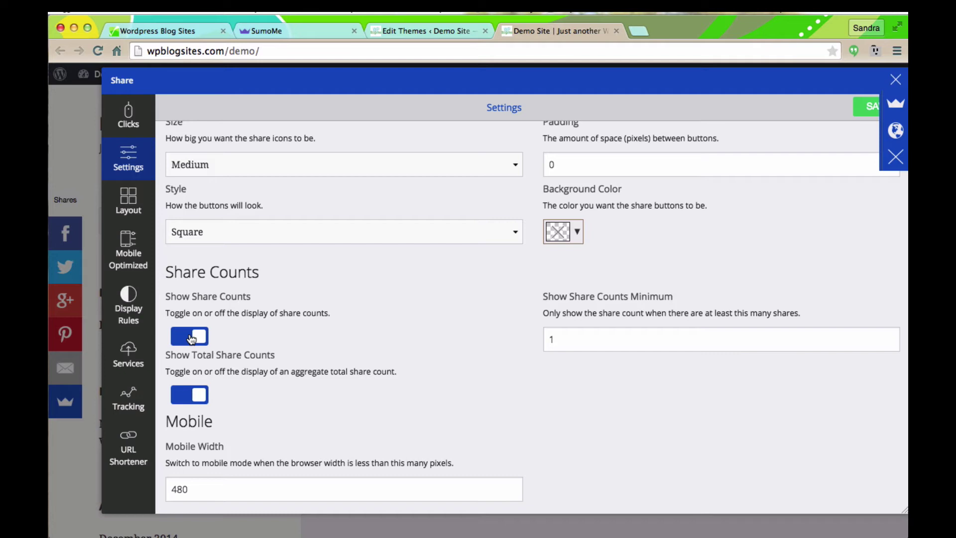
Step: Keep share counts on and mobile width at 480 px, then save the Share settings
{"action": "left_click", "coordinate": [190, 335]}
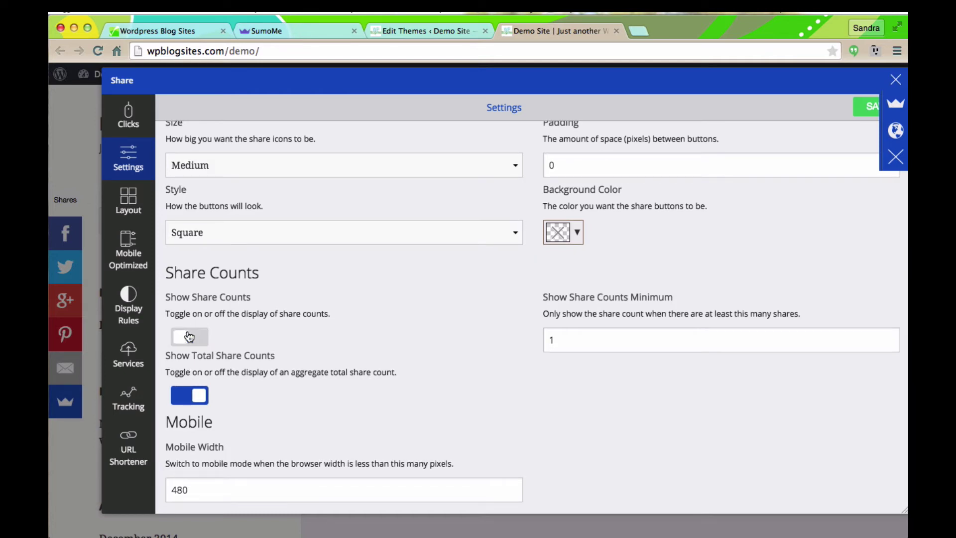
{"action": "left_click", "coordinate": [188, 336]}
{"action": "scroll", "coordinate": [276, 336], "scroll_direction": "down", "scroll_amount": 1}
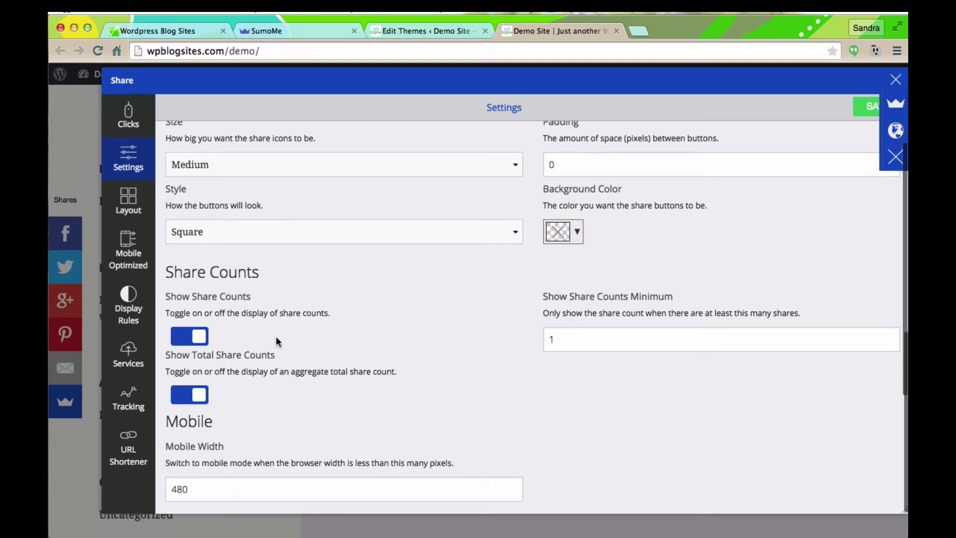
{"action": "left_click", "coordinate": [245, 482]}
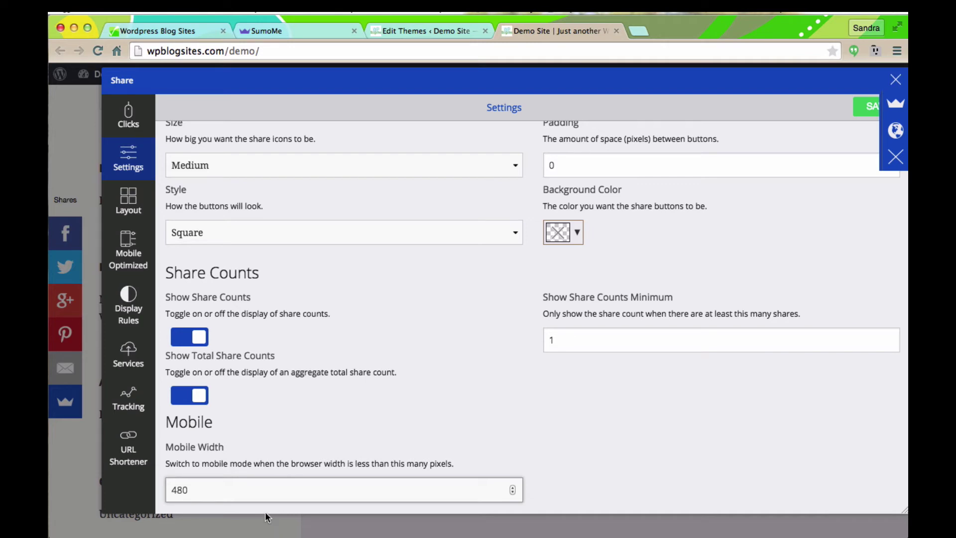
{"action": "scroll", "coordinate": [423, 375], "scroll_direction": "up", "scroll_amount": 5}
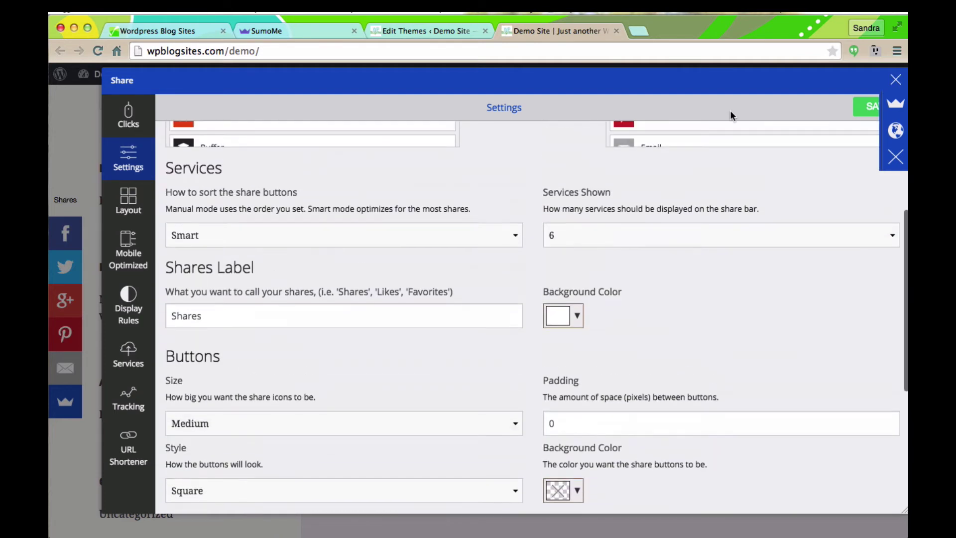
{"action": "left_click", "coordinate": [863, 106]}
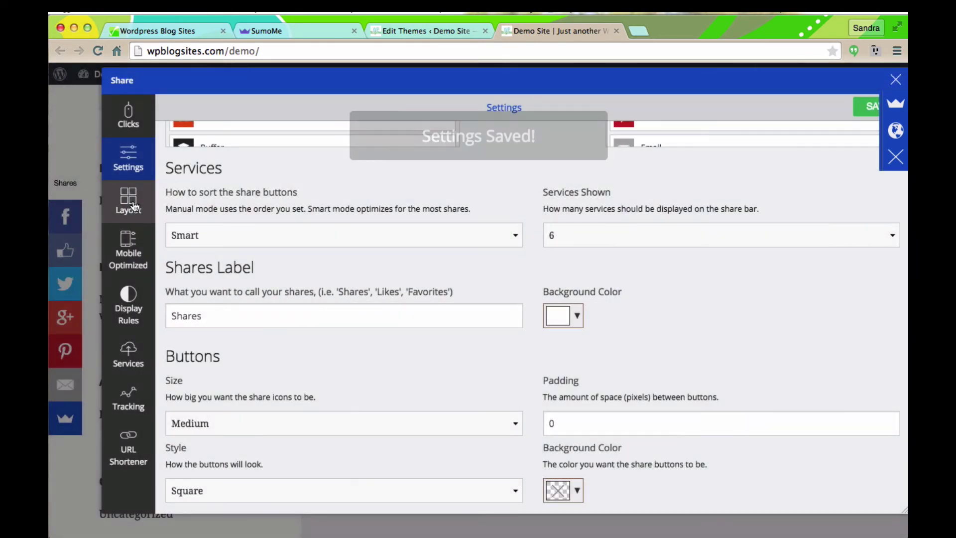
Step: Check the left-of-article position's override settings, then return to the Share Buttons Placement layout
{"action": "left_click", "coordinate": [133, 205]}
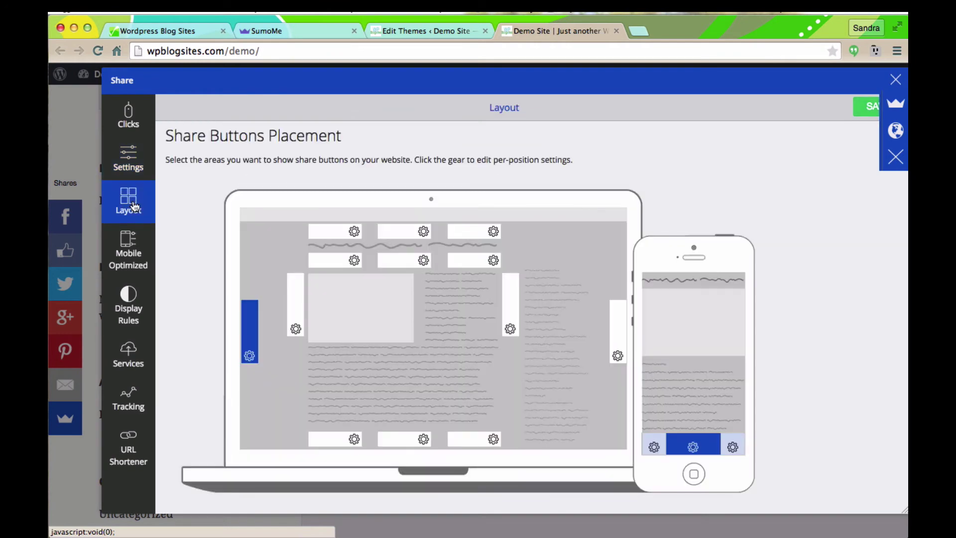
{"action": "scroll", "coordinate": [358, 282], "scroll_direction": "down", "scroll_amount": 2}
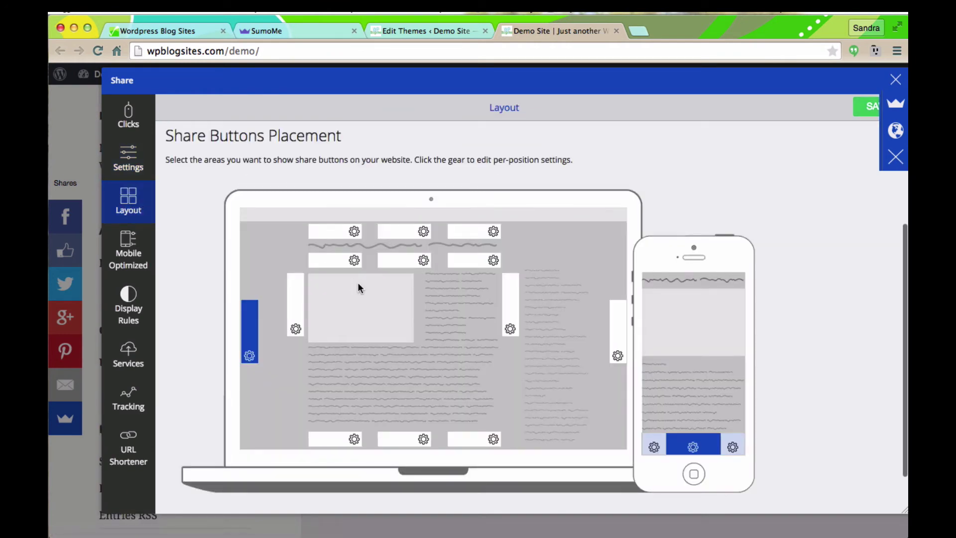
{"action": "left_click", "coordinate": [297, 303]}
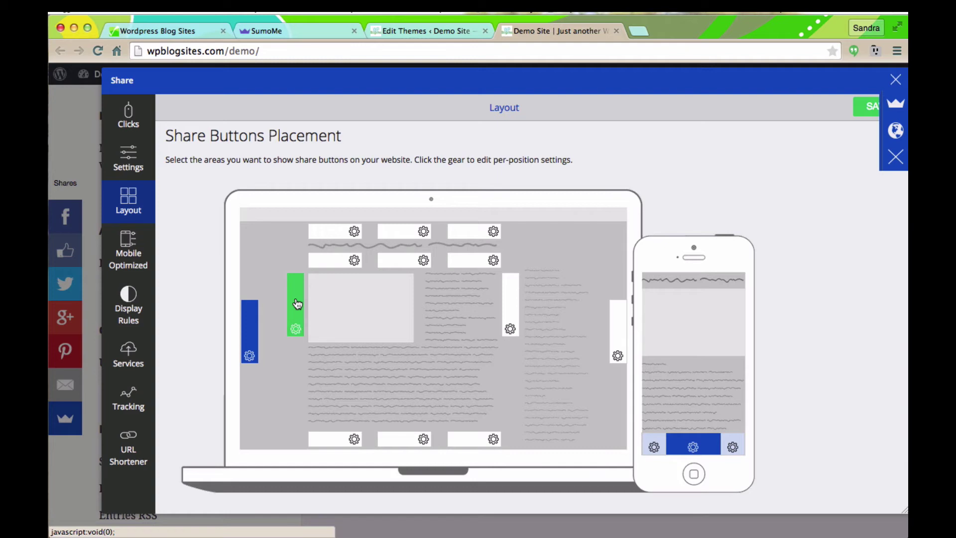
{"action": "left_click", "coordinate": [295, 330]}
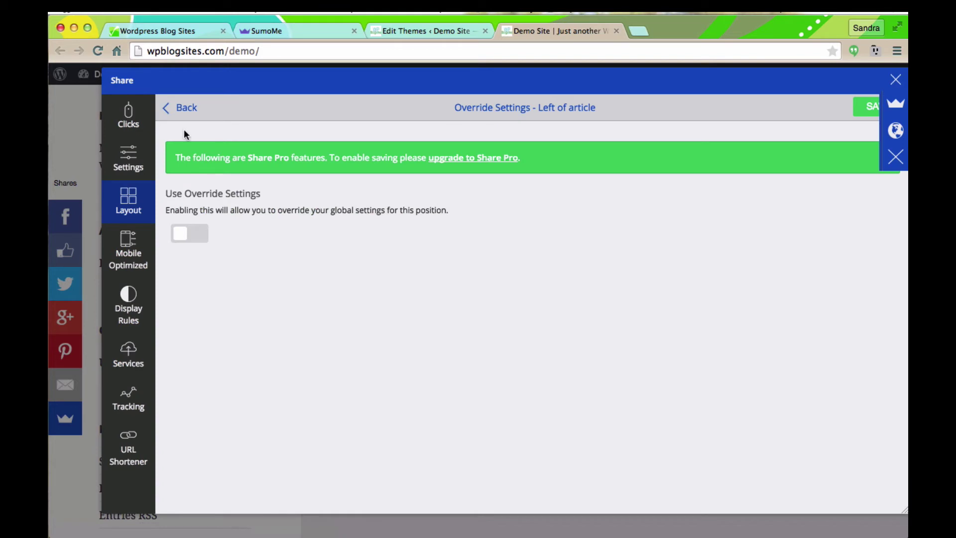
{"action": "left_click", "coordinate": [120, 209]}
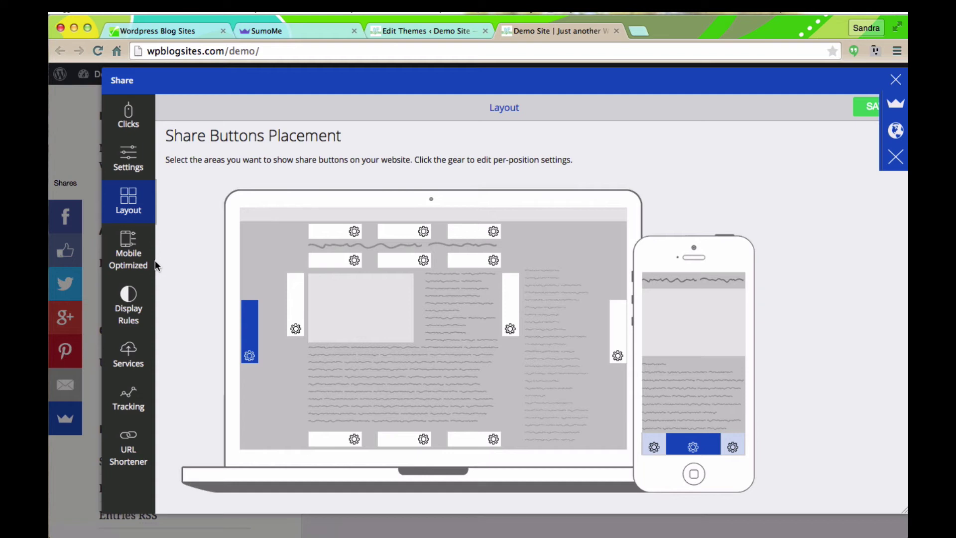
Step: Enable Mobile Optimized services and save the setting
{"action": "left_click", "coordinate": [130, 264]}
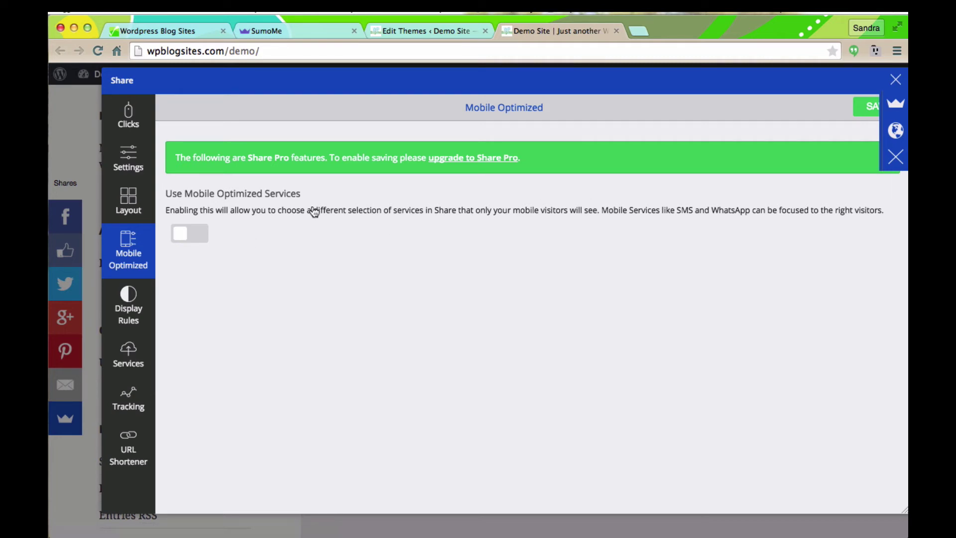
{"action": "left_click", "coordinate": [191, 240]}
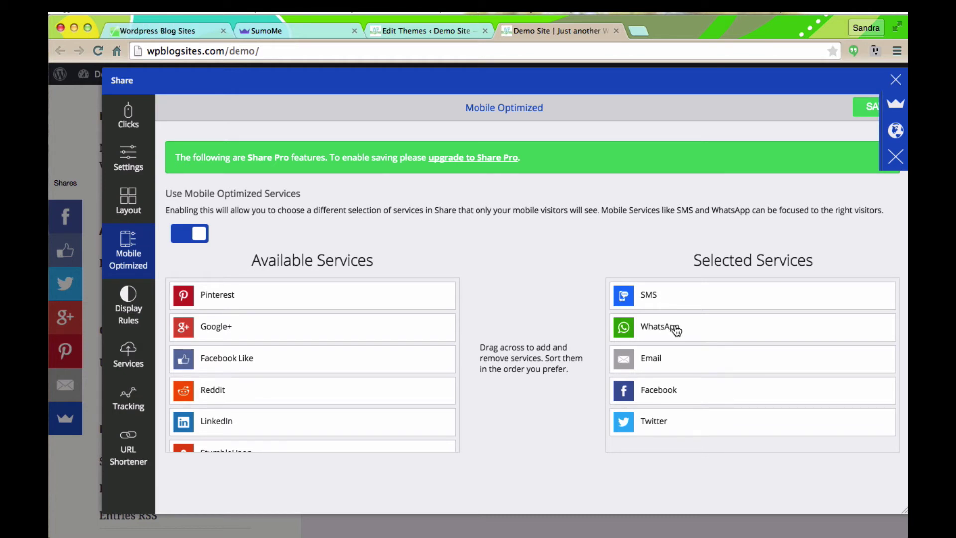
{"action": "left_click", "coordinate": [855, 108]}
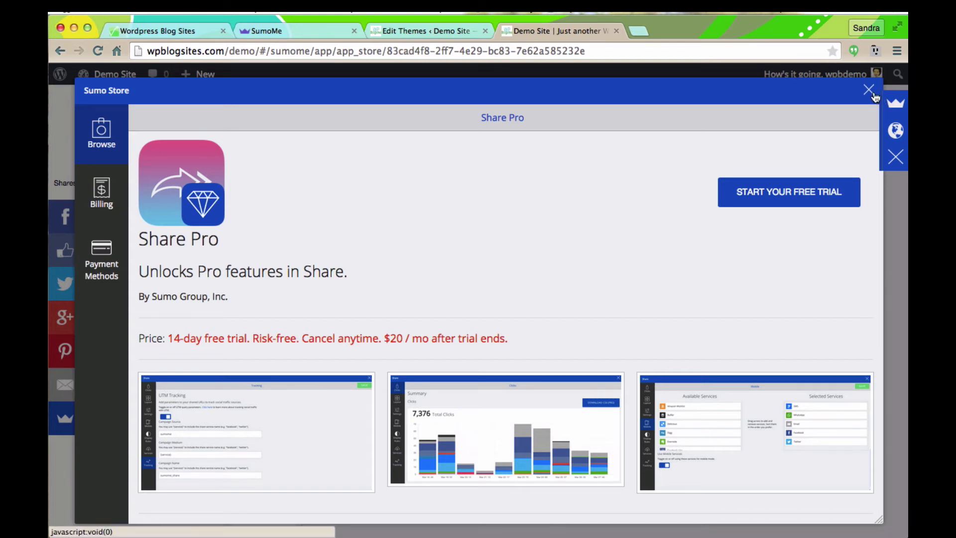
Step: Reopen the Share app from the Sumo Store's app listing
{"action": "left_click", "coordinate": [92, 150]}
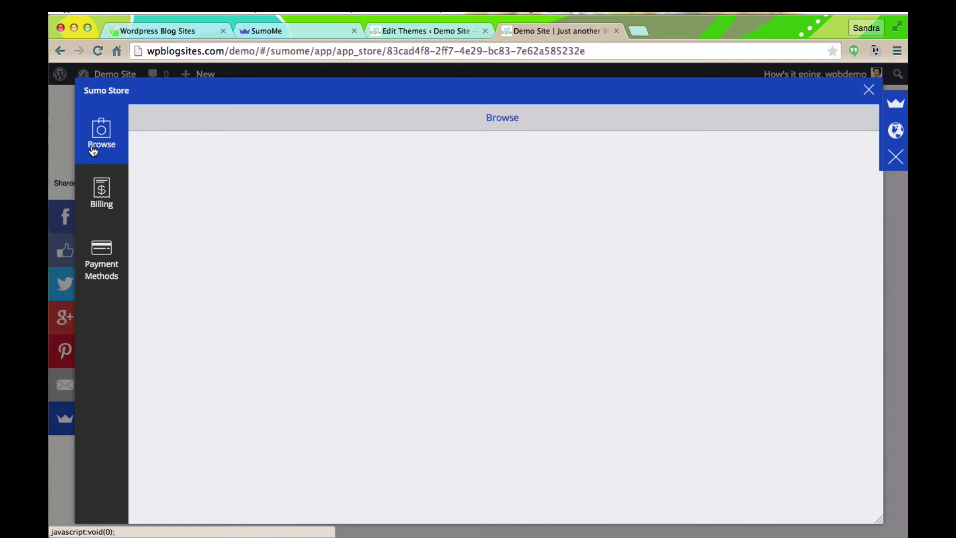
{"action": "left_click", "coordinate": [409, 436]}
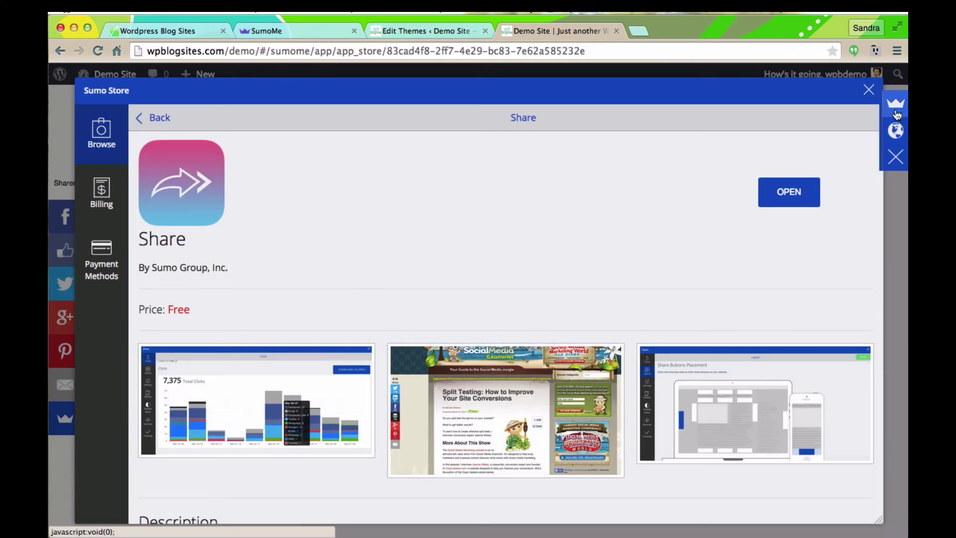
{"action": "left_click", "coordinate": [795, 195]}
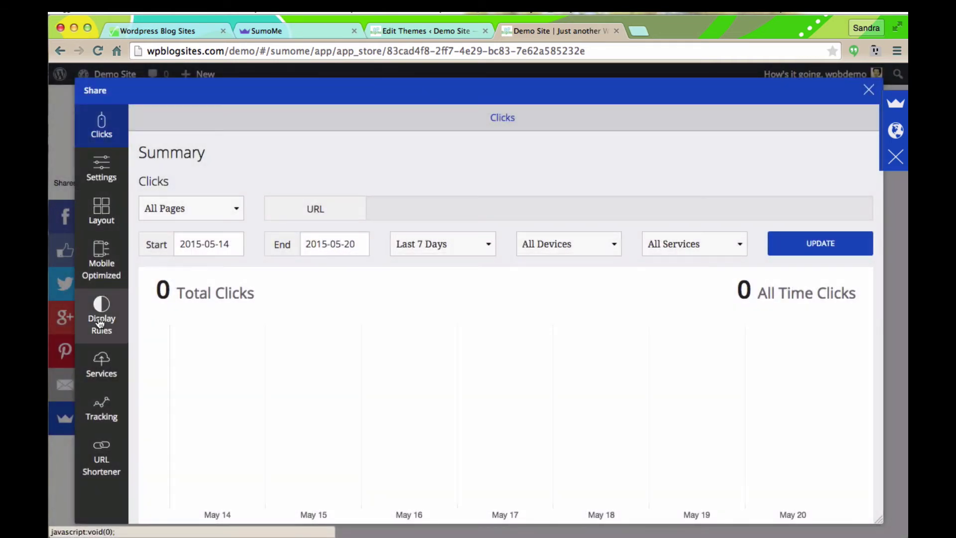
Step: Try hide, desktop and mobile rule options, leaving the single Display Rule as Show On All Pages
{"action": "left_click", "coordinate": [99, 324]}
{"action": "left_click", "coordinate": [227, 203]}
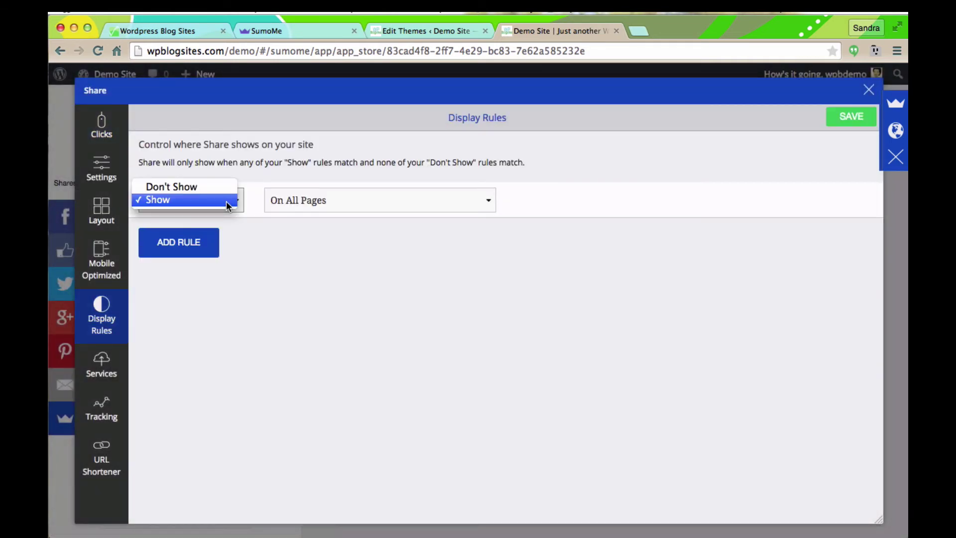
{"action": "left_click", "coordinate": [230, 187]}
{"action": "left_click", "coordinate": [283, 196]}
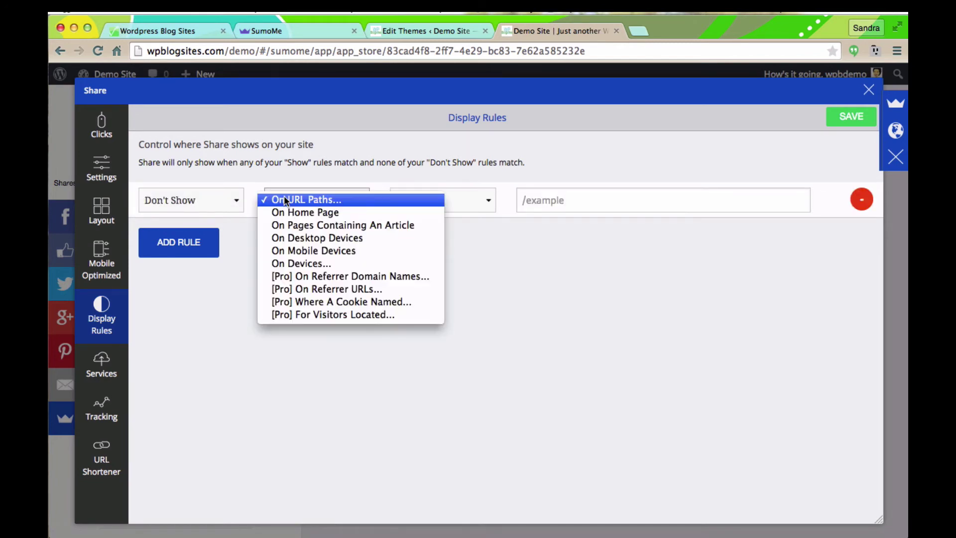
{"action": "left_click", "coordinate": [401, 240]}
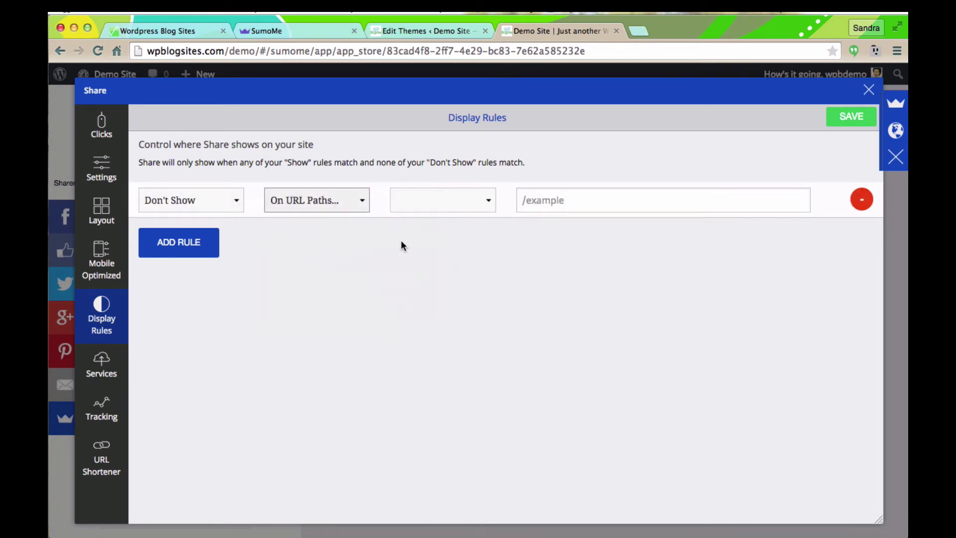
{"action": "left_click", "coordinate": [235, 207]}
{"action": "left_click", "coordinate": [225, 211]}
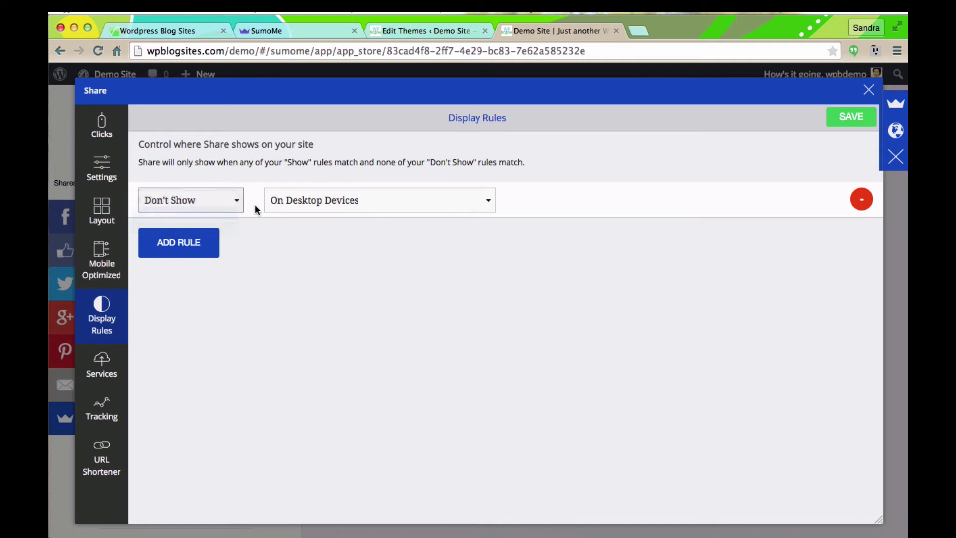
{"action": "left_click", "coordinate": [292, 201]}
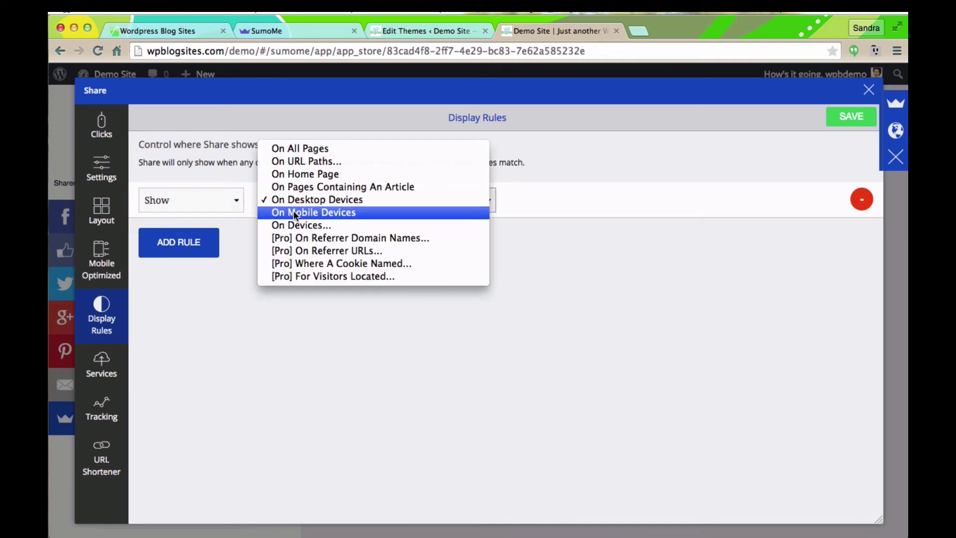
{"action": "left_click", "coordinate": [294, 211]}
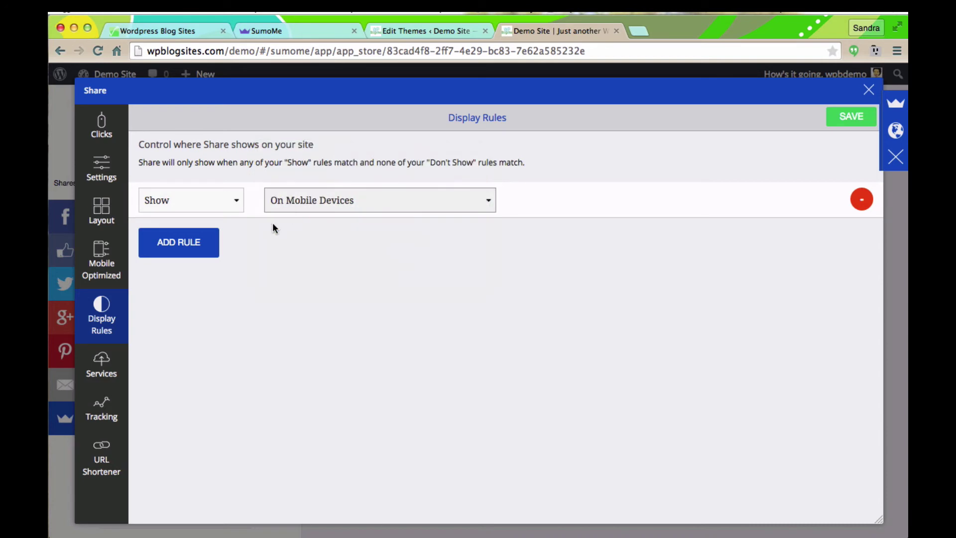
{"action": "left_click", "coordinate": [860, 200]}
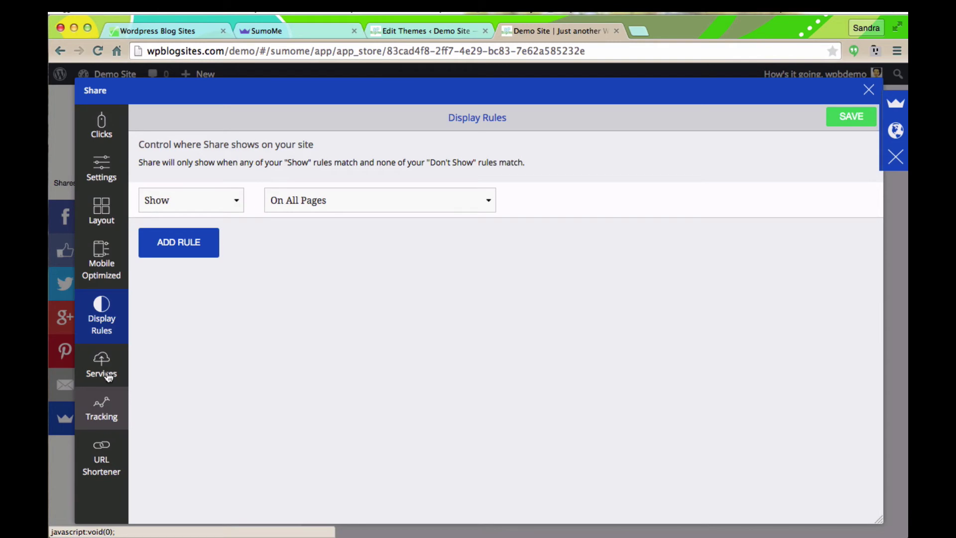
Step: Switch to Share Services without saving display rules, and select the Twitter username field
{"action": "left_click", "coordinate": [104, 369]}
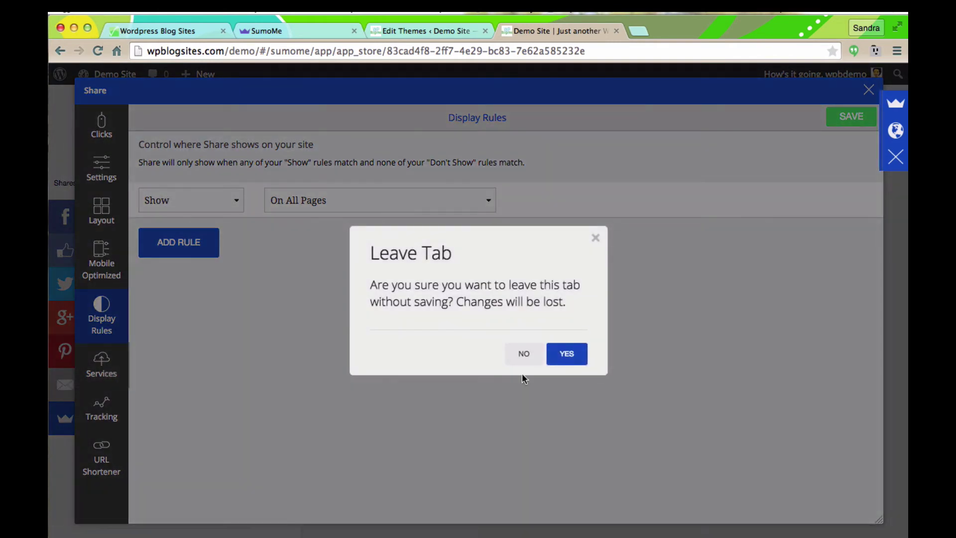
{"action": "left_click", "coordinate": [567, 353]}
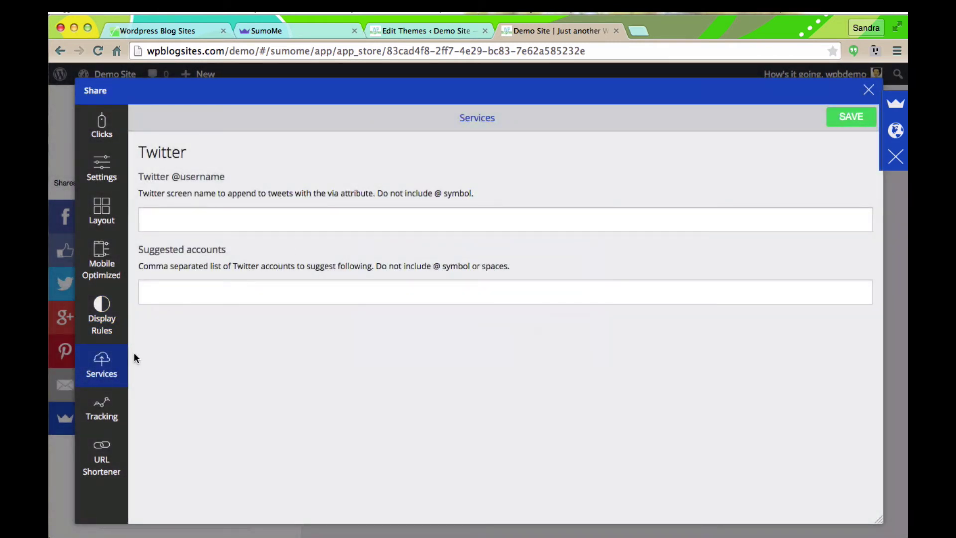
{"action": "left_click", "coordinate": [193, 211]}
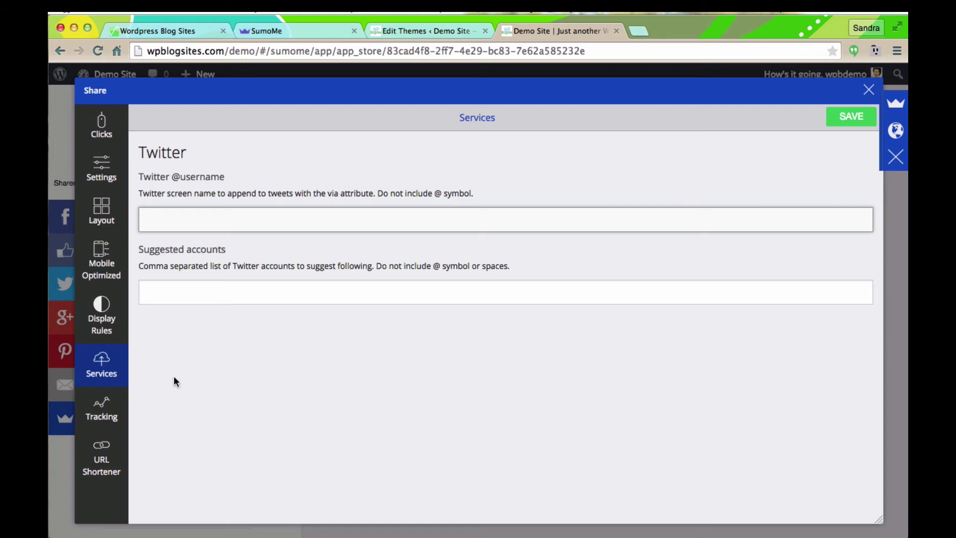
Step: Review UTM tracking, then save the URL Shortener settings with the shortener off
{"action": "left_click", "coordinate": [101, 416]}
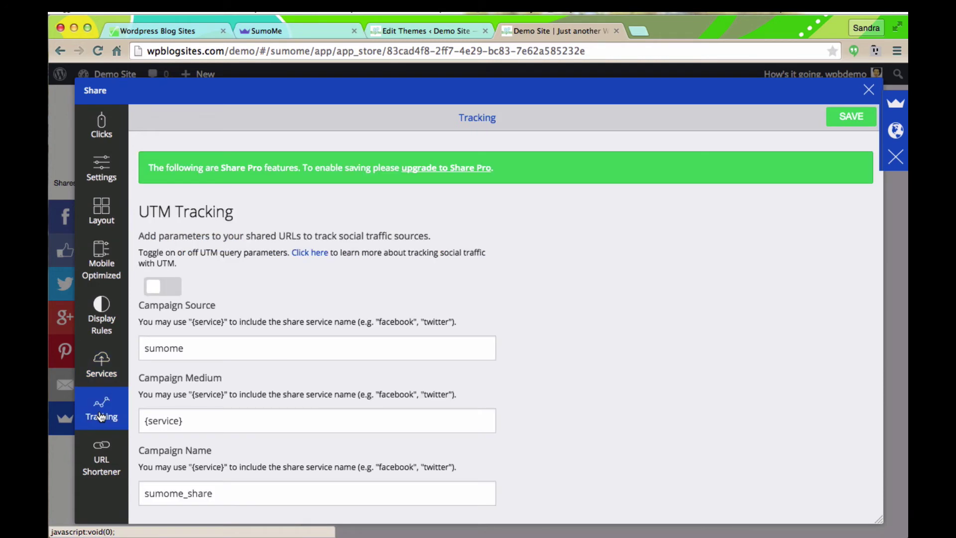
{"action": "left_click", "coordinate": [102, 457]}
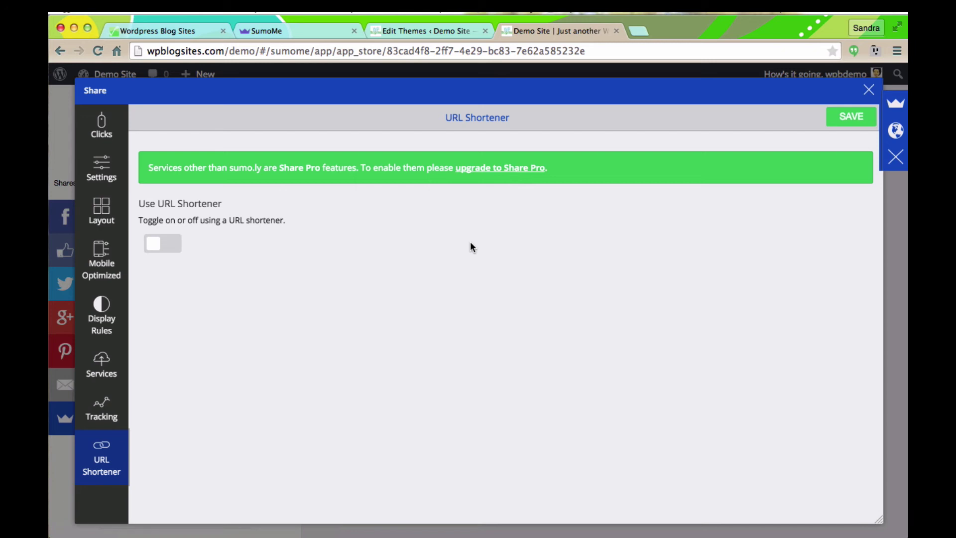
{"action": "left_click", "coordinate": [842, 115]}
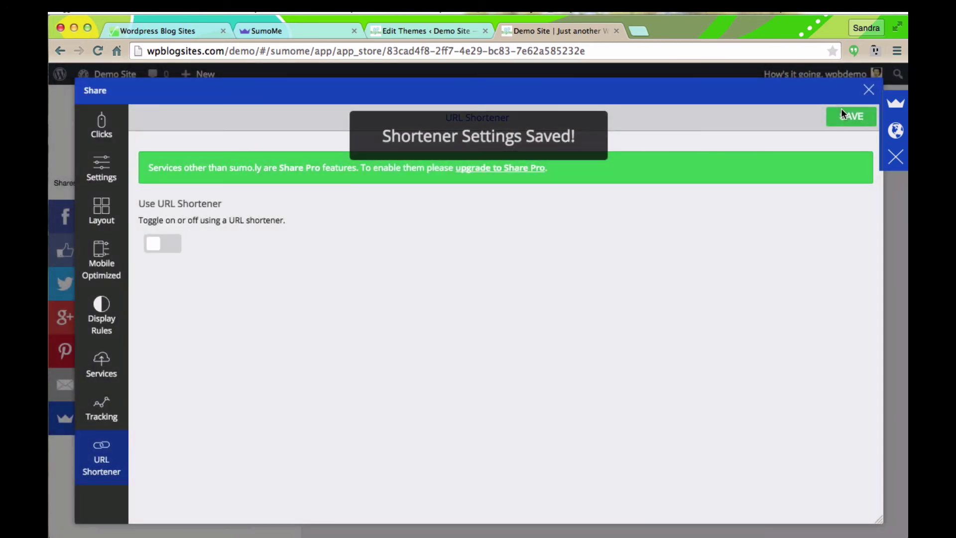
Step: Close the Share panel, then preview and dismiss the share bar's full service list
{"action": "left_click", "coordinate": [868, 89]}
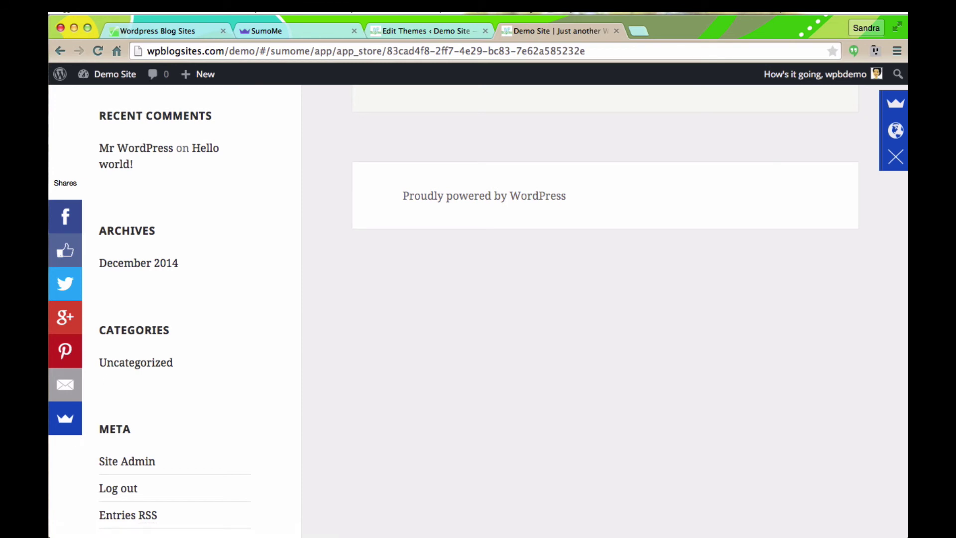
{"action": "left_click", "coordinate": [65, 419]}
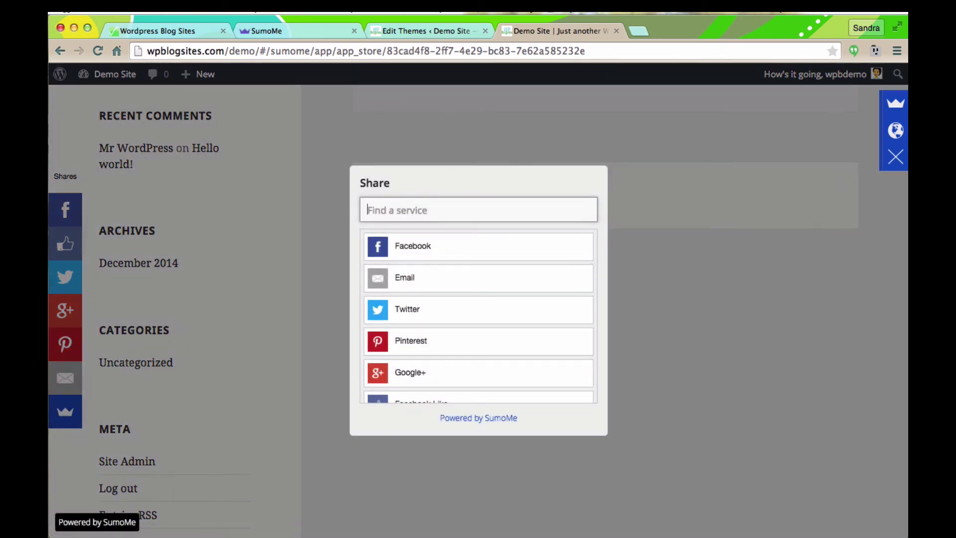
{"action": "scroll", "coordinate": [473, 271], "scroll_direction": "down", "scroll_amount": 3}
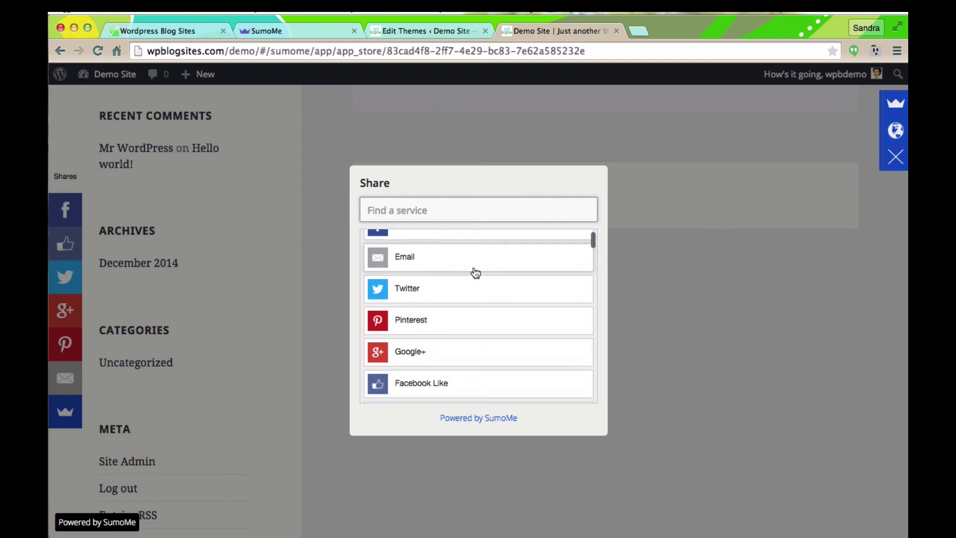
{"action": "scroll", "coordinate": [473, 271], "scroll_direction": "down", "scroll_amount": 10}
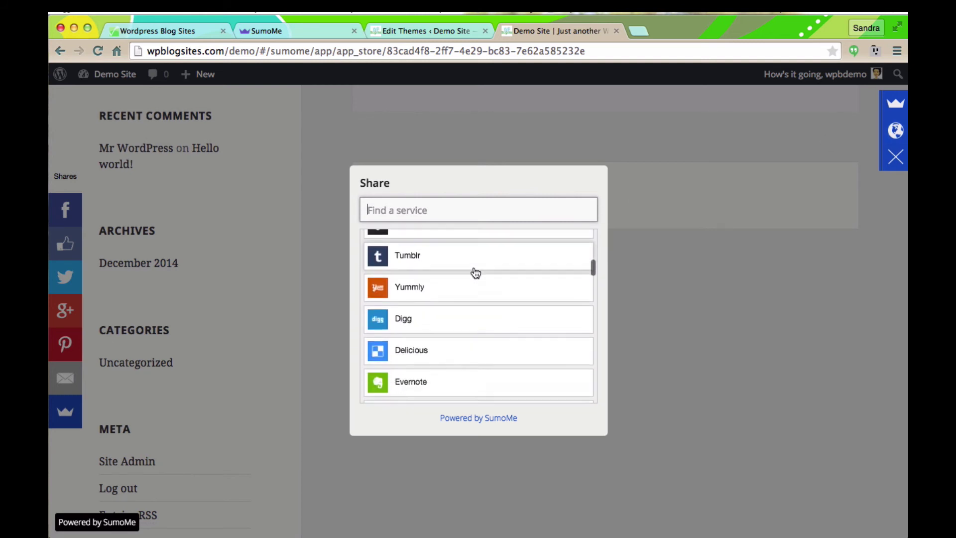
{"action": "scroll", "coordinate": [473, 271], "scroll_direction": "down", "scroll_amount": 10}
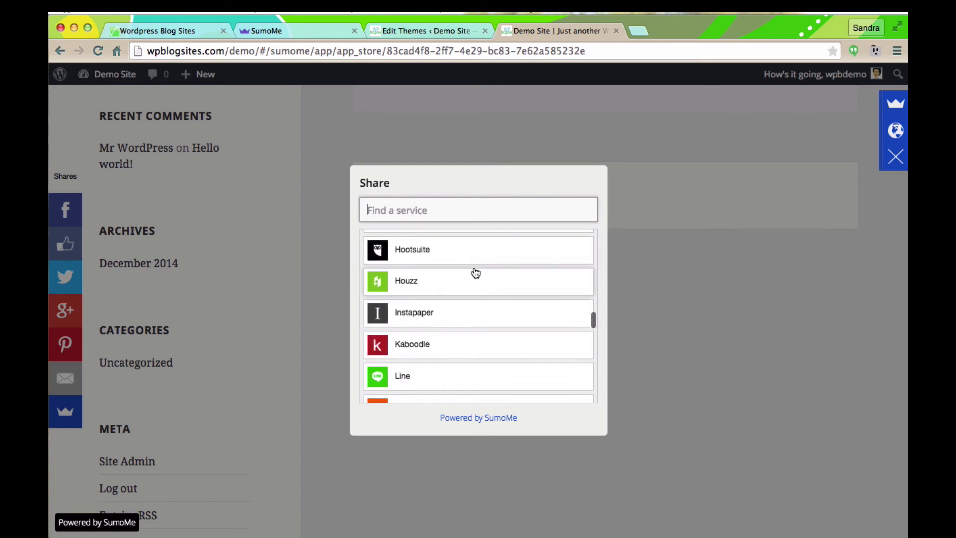
{"action": "left_click", "coordinate": [644, 304]}
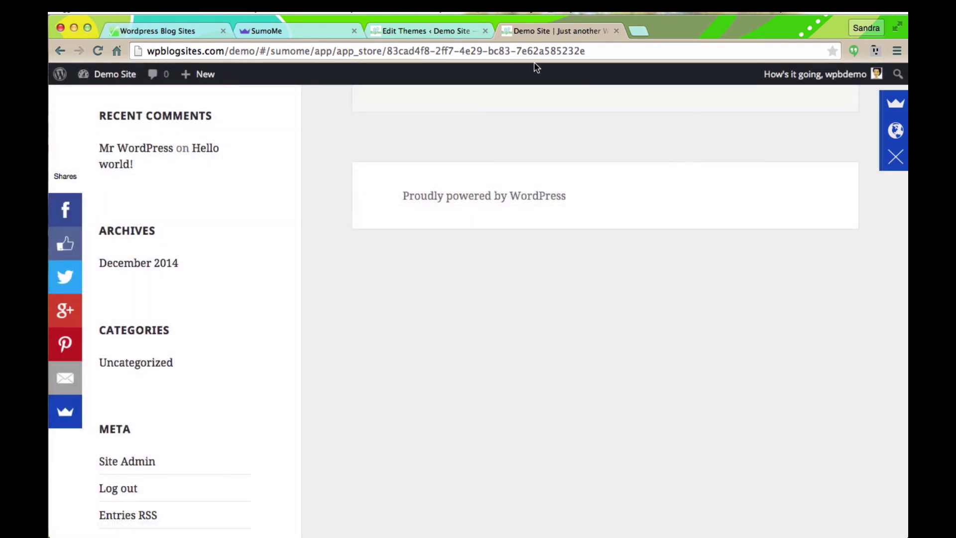
Step: Open the Sumo Store and the Content Analytics app's details under Analytics
{"action": "left_click", "coordinate": [904, 103]}
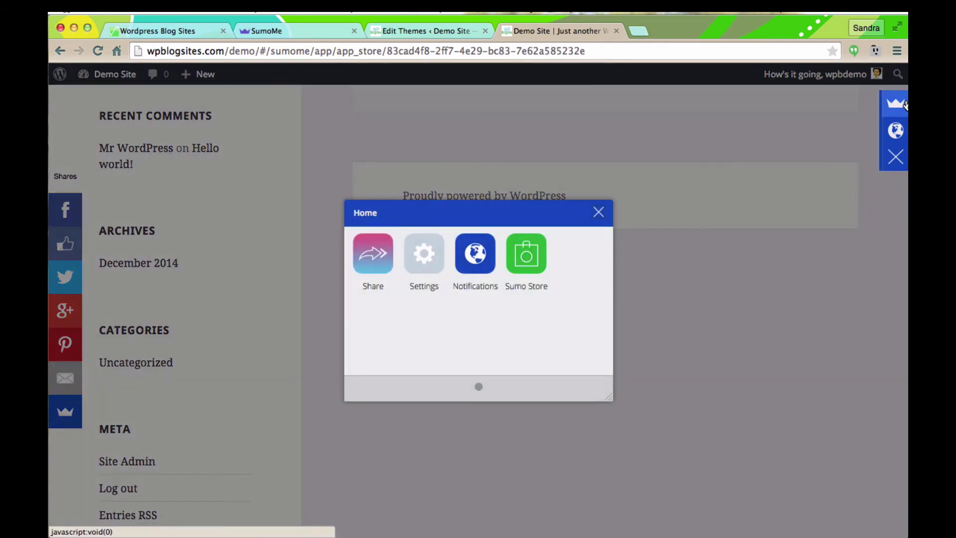
{"action": "left_click", "coordinate": [523, 266]}
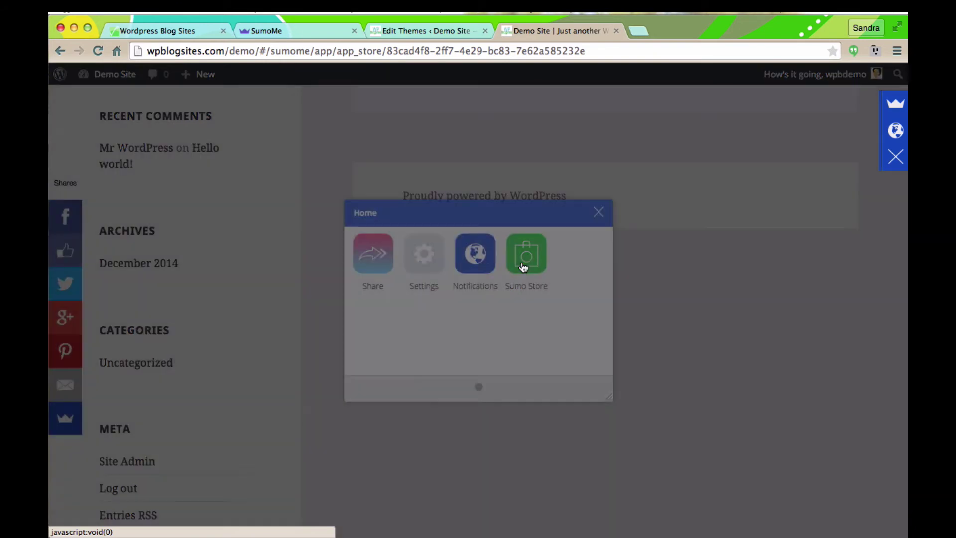
{"action": "scroll", "coordinate": [407, 373], "scroll_direction": "down", "scroll_amount": 5}
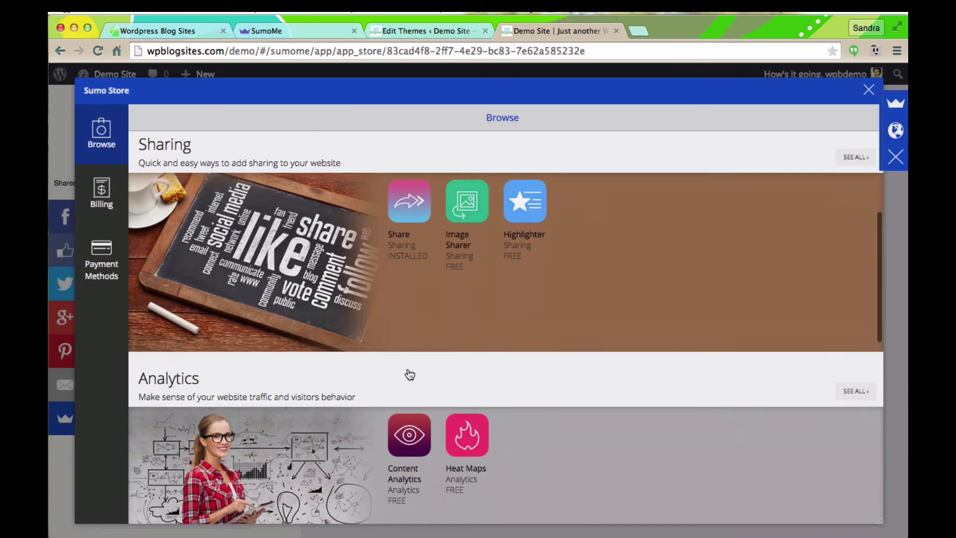
{"action": "scroll", "coordinate": [408, 373], "scroll_direction": "down", "scroll_amount": 3}
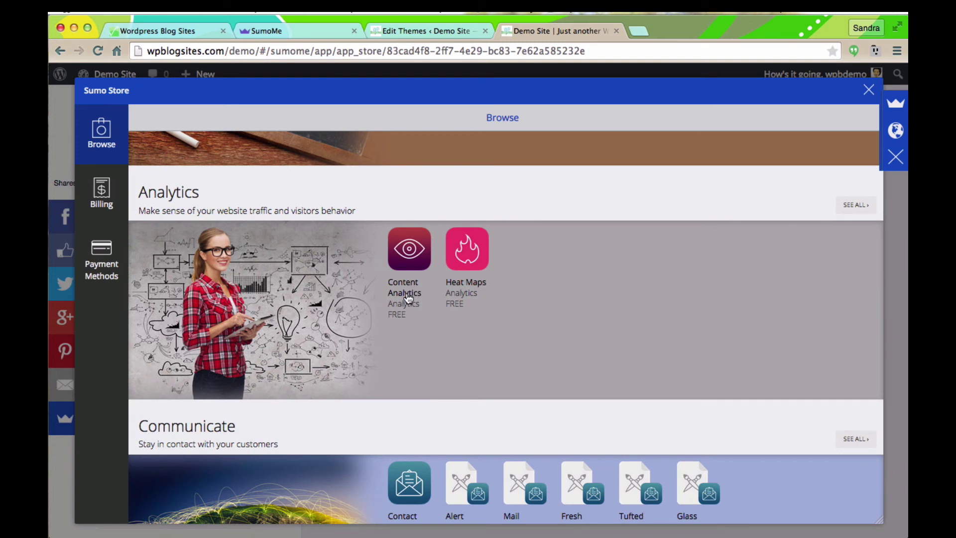
{"action": "left_click", "coordinate": [400, 254]}
Step: View the third Content Analytics screenshot at full size, then close it
{"action": "scroll", "coordinate": [405, 309], "scroll_direction": "down", "scroll_amount": 3}
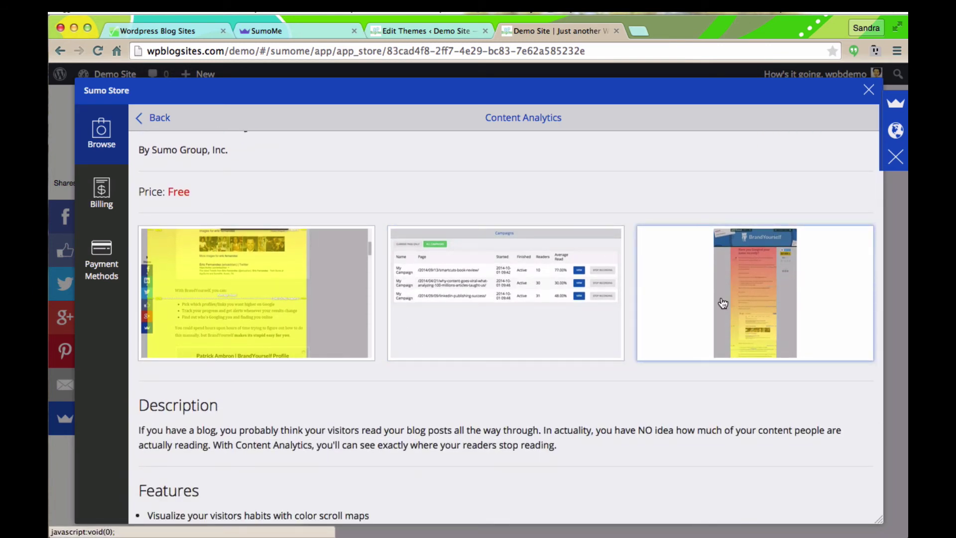
{"action": "left_click", "coordinate": [751, 271]}
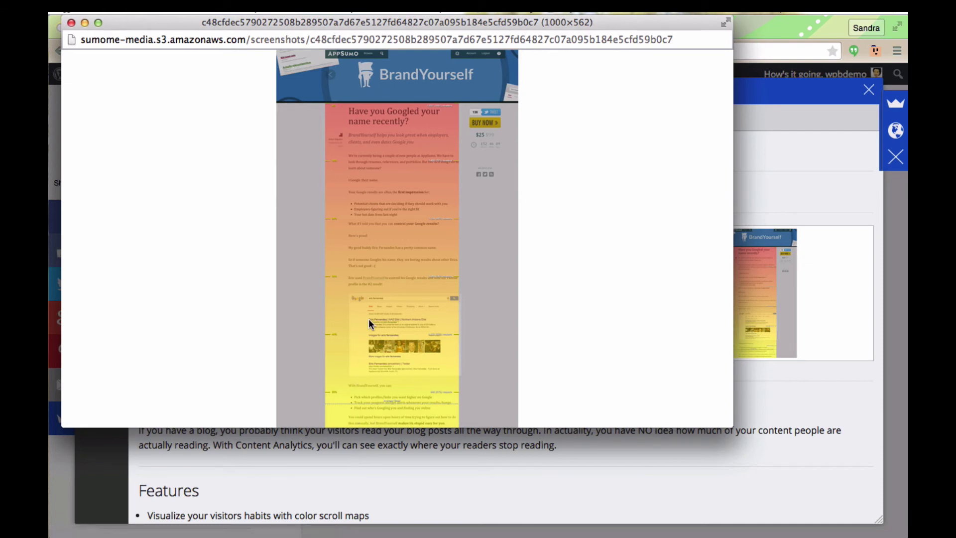
{"action": "left_click", "coordinate": [70, 23]}
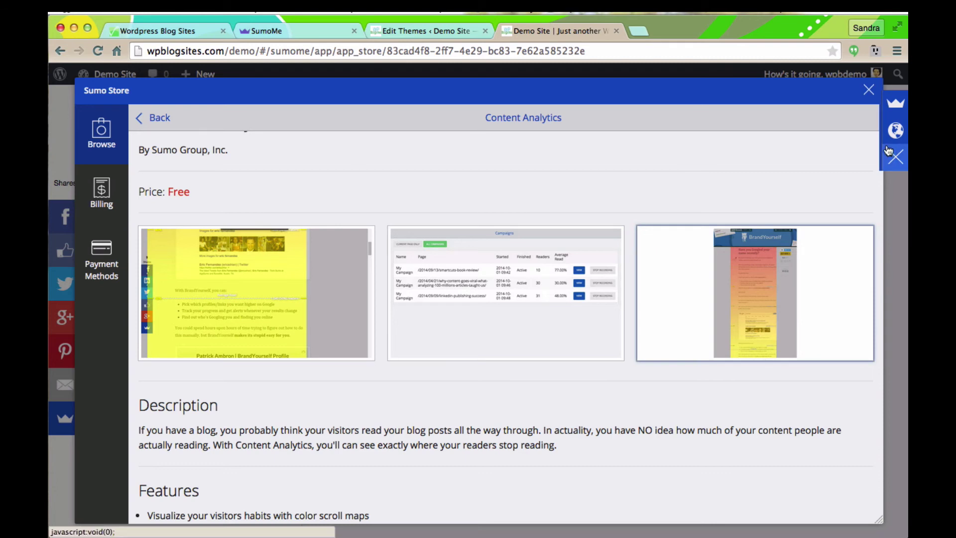
Step: Find Heat Maps among the store's Analytics apps, install it for free, and open it
{"action": "left_click", "coordinate": [164, 119]}
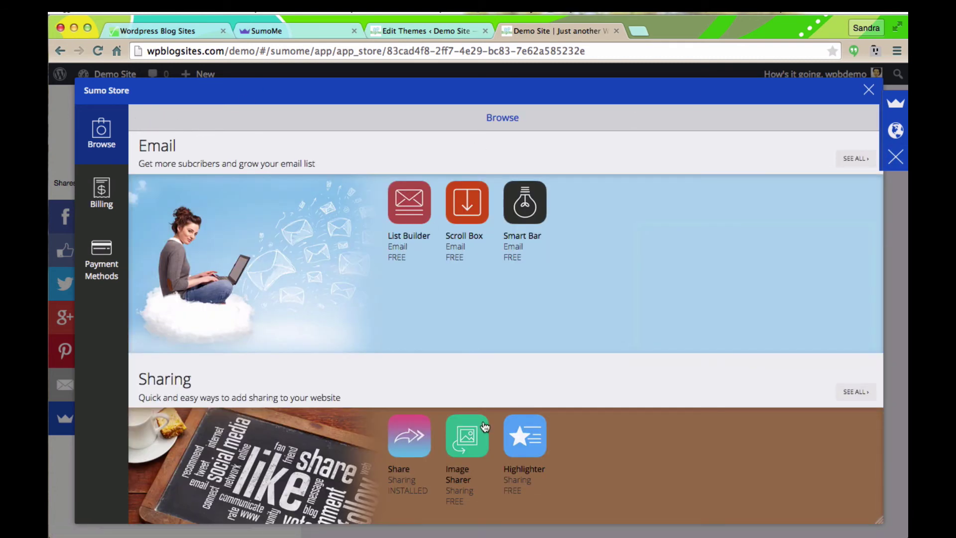
{"action": "scroll", "coordinate": [498, 425], "scroll_direction": "down", "scroll_amount": 10}
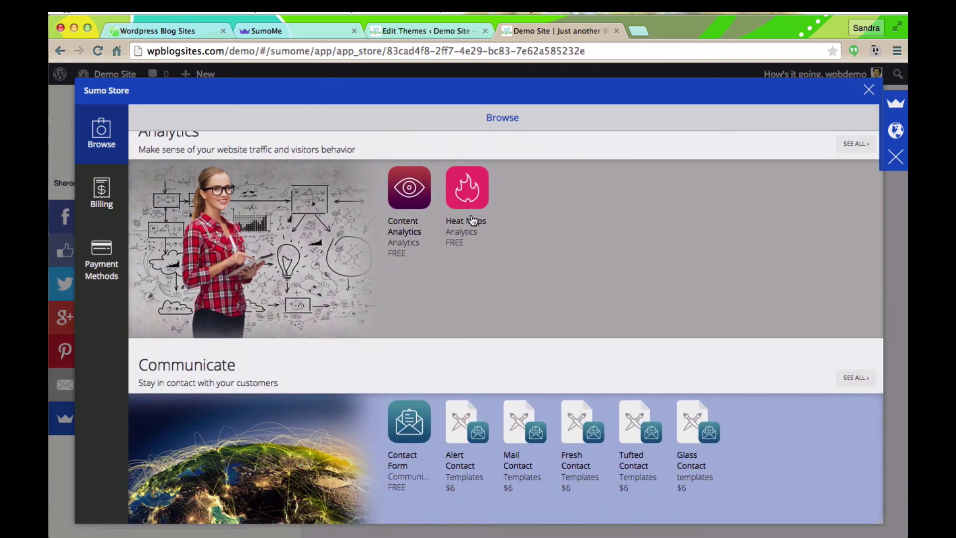
{"action": "scroll", "coordinate": [473, 220], "scroll_direction": "down", "scroll_amount": 6}
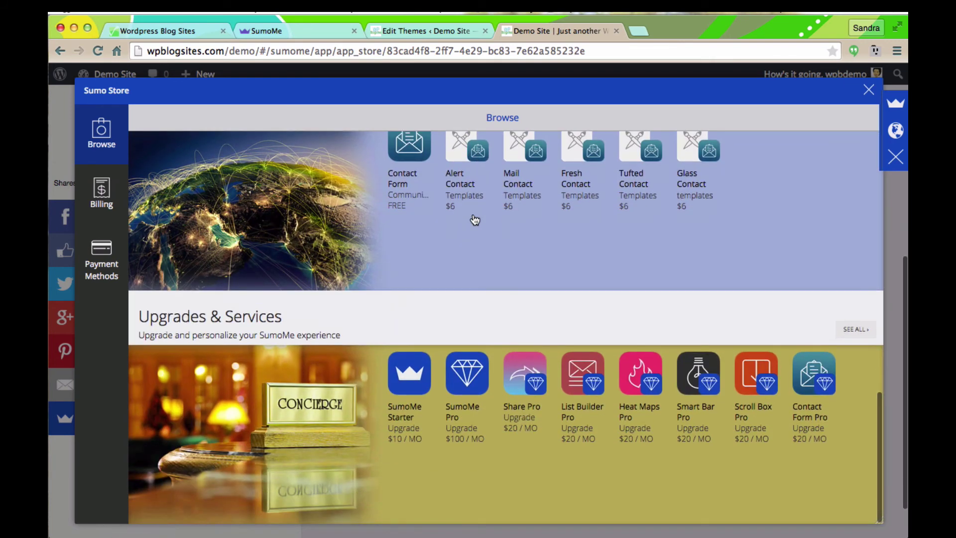
{"action": "scroll", "coordinate": [474, 220], "scroll_direction": "up", "scroll_amount": 6}
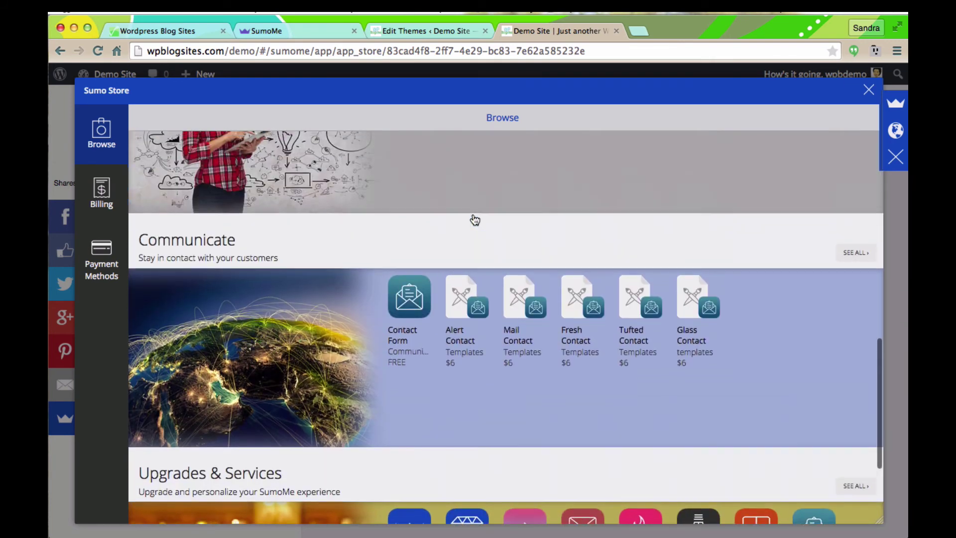
{"action": "left_click", "coordinate": [474, 219]}
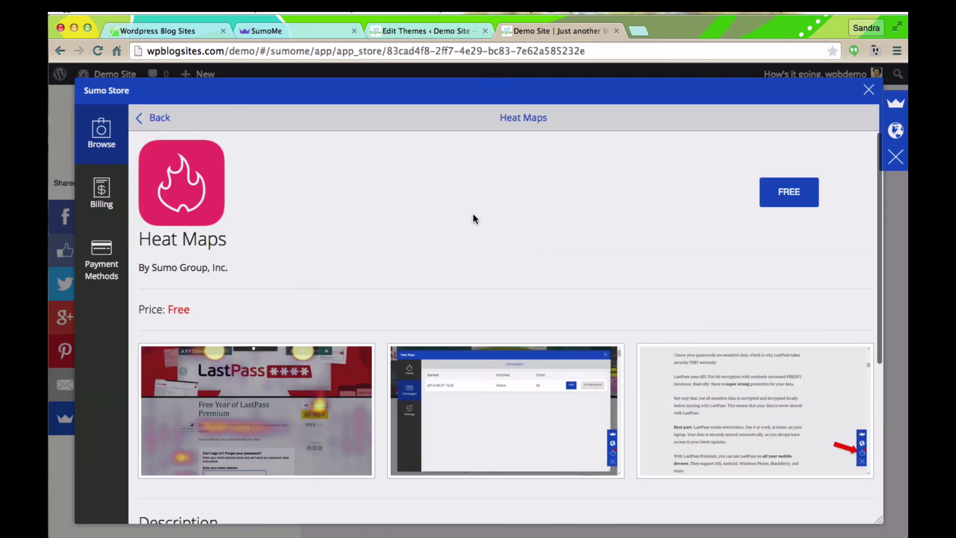
{"action": "left_click", "coordinate": [789, 194]}
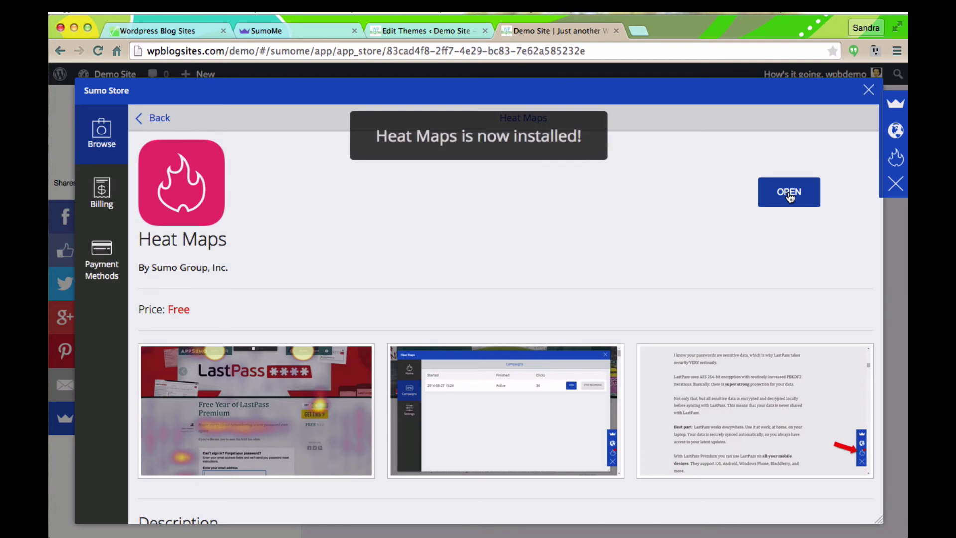
{"action": "left_click", "coordinate": [789, 194]}
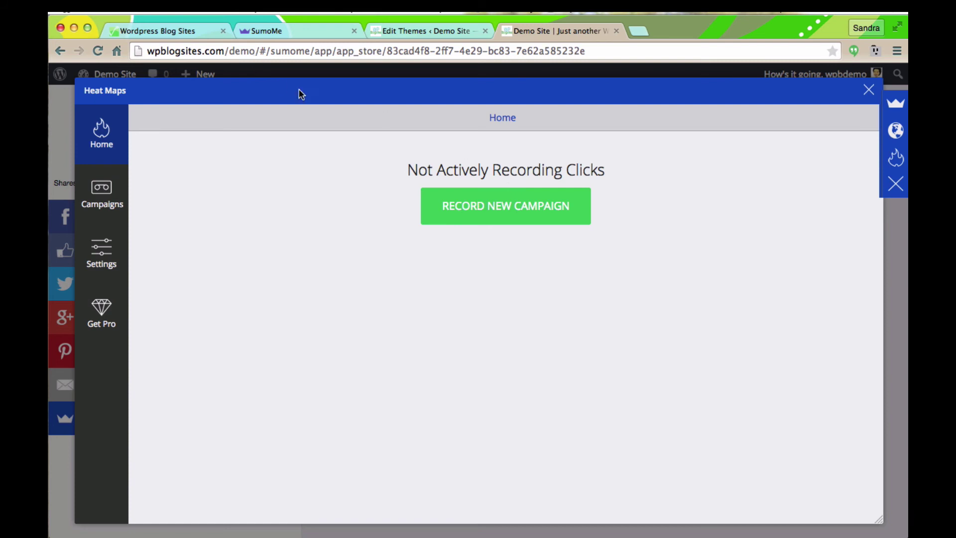
Step: Start a click campaign, check the Heat Maps Campaigns list, and open its Settings
{"action": "left_click", "coordinate": [478, 214]}
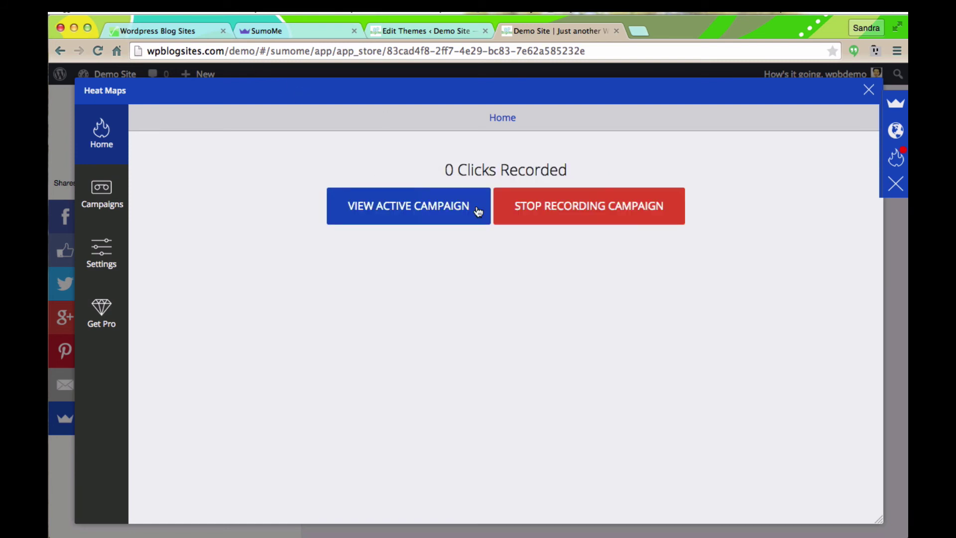
{"action": "left_click", "coordinate": [102, 203]}
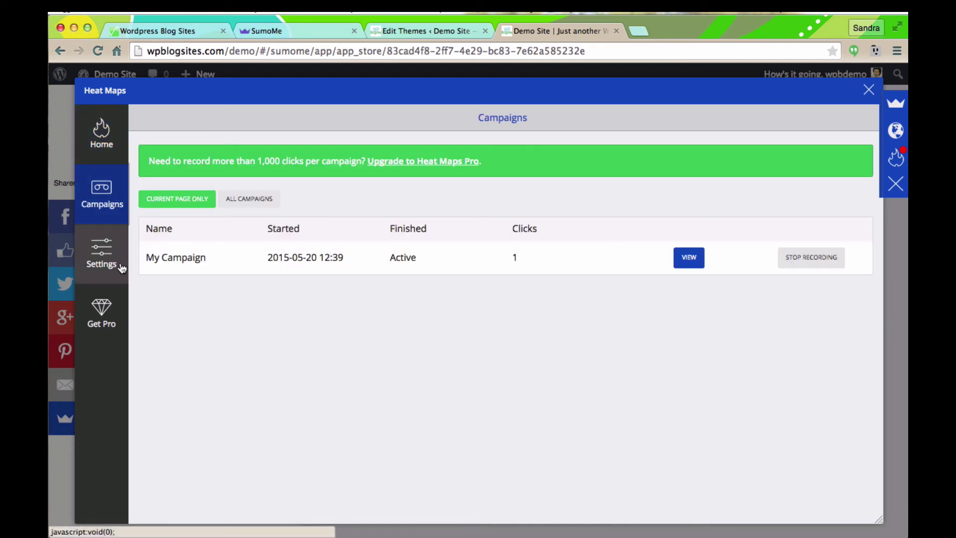
{"action": "left_click", "coordinate": [105, 253]}
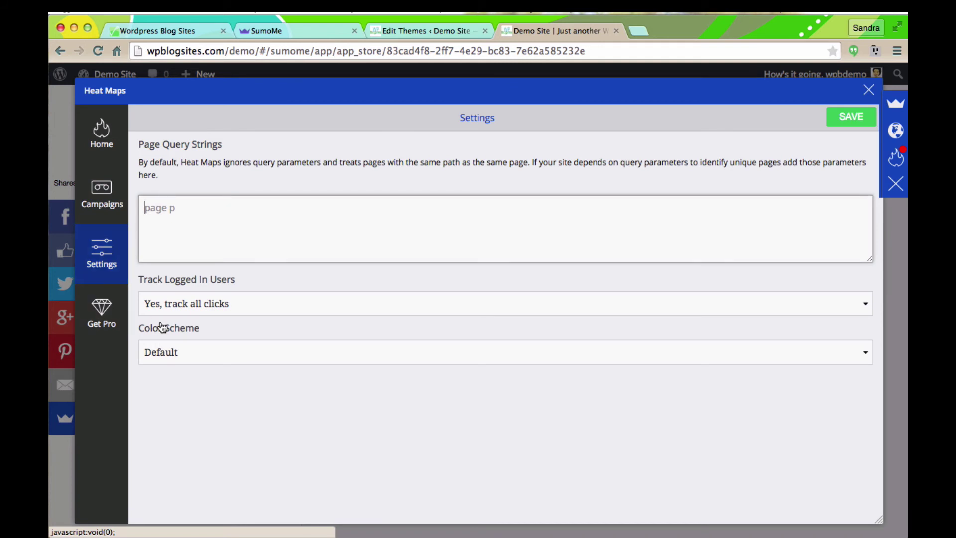
Step: Exclude logged-in SumoMe users from tracking, choose the Alien colour scheme, save, and close
{"action": "left_click", "coordinate": [227, 303]}
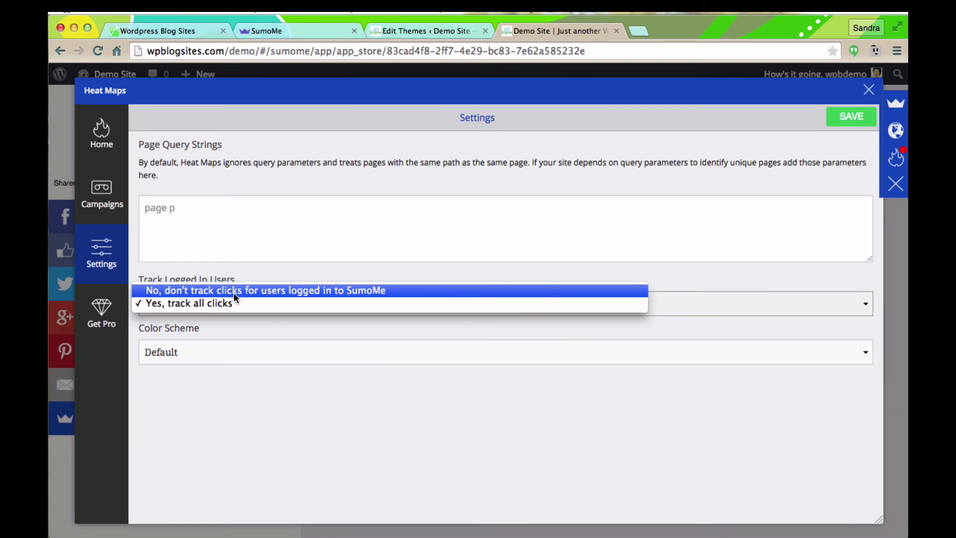
{"action": "left_click", "coordinate": [234, 292]}
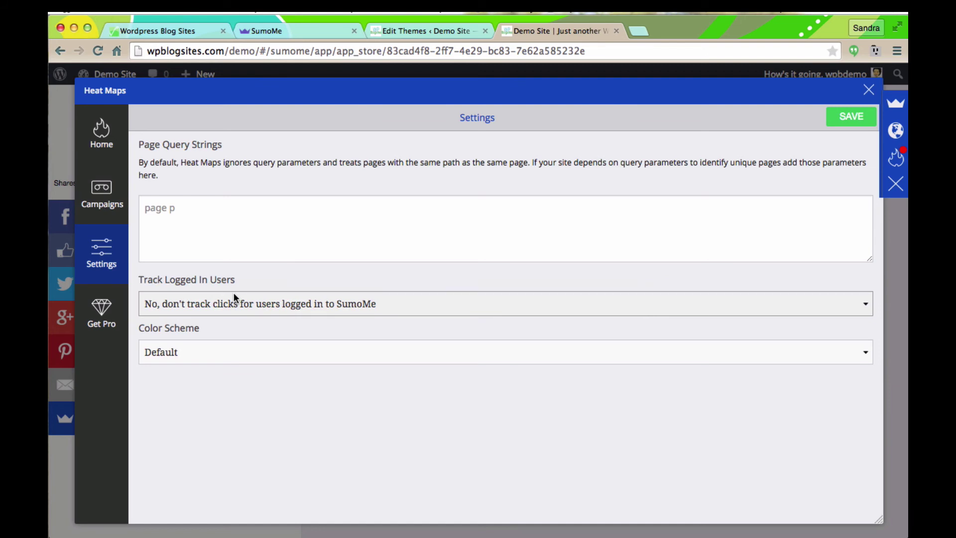
{"action": "left_click", "coordinate": [313, 314]}
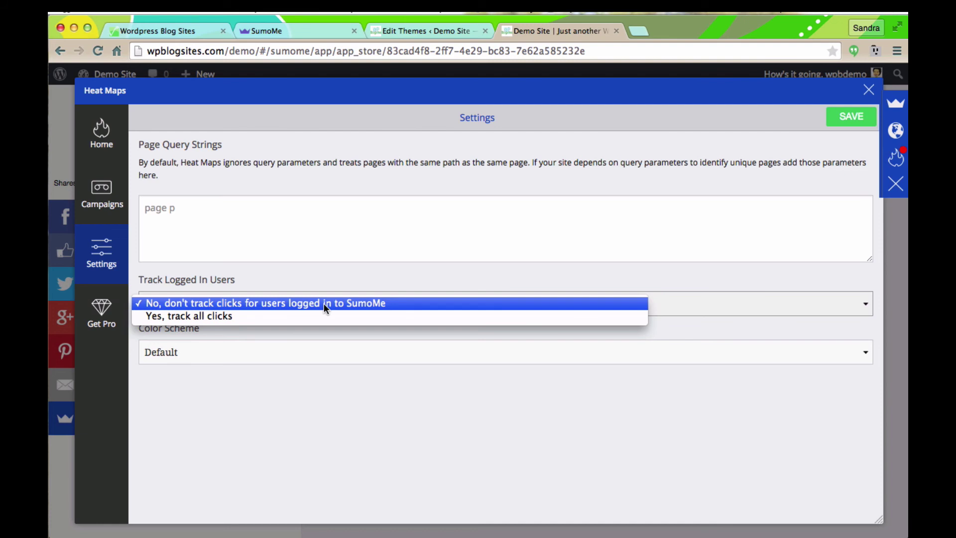
{"action": "left_click", "coordinate": [324, 303]}
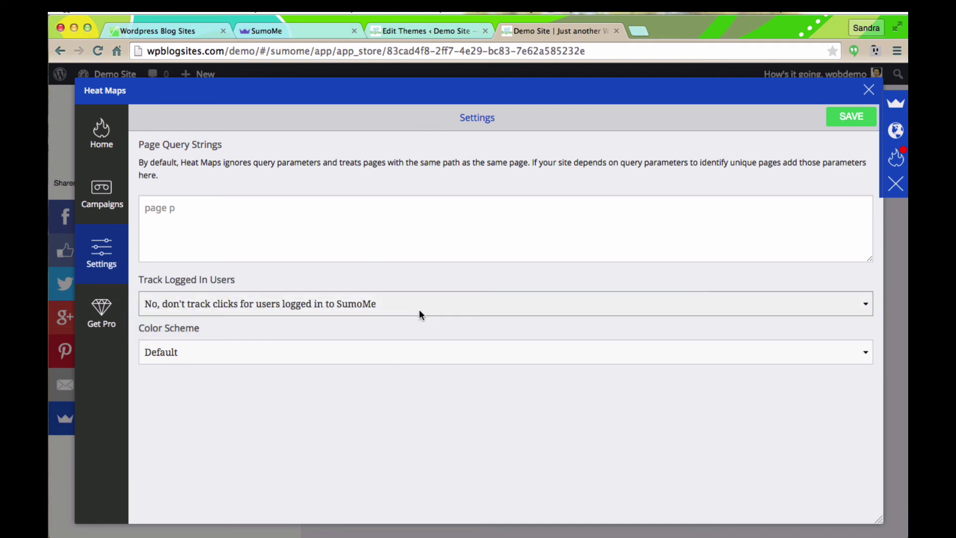
{"action": "left_click", "coordinate": [349, 355]}
{"action": "left_click", "coordinate": [344, 366]}
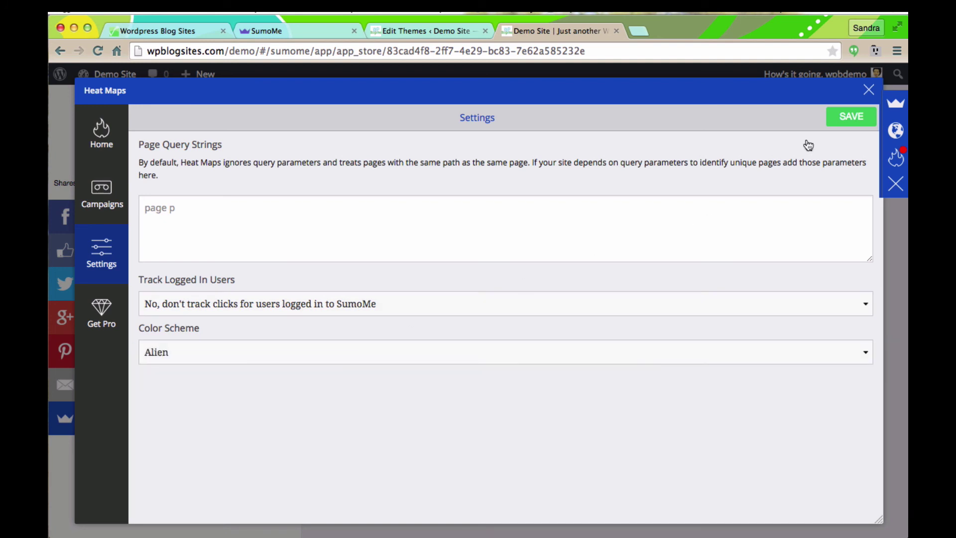
{"action": "left_click", "coordinate": [847, 117]}
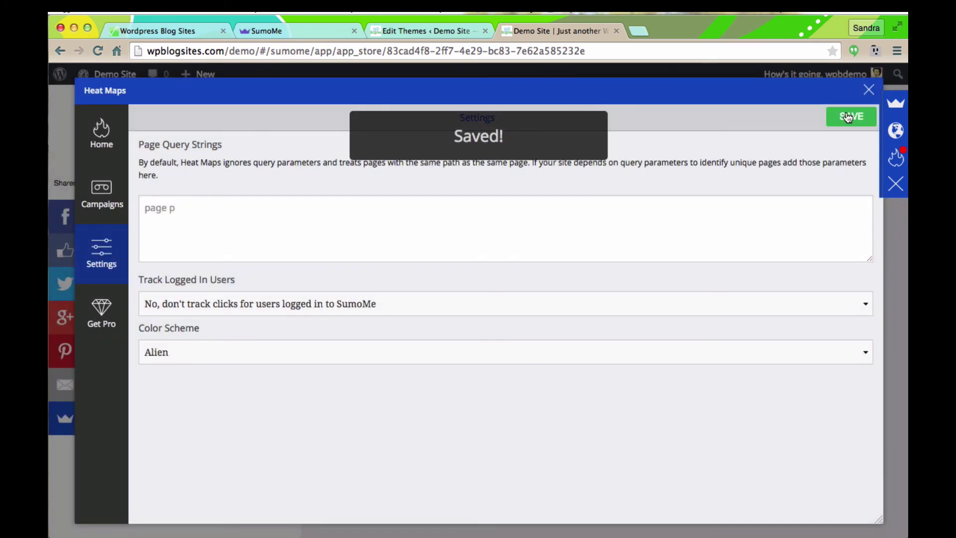
{"action": "left_click", "coordinate": [868, 90]}
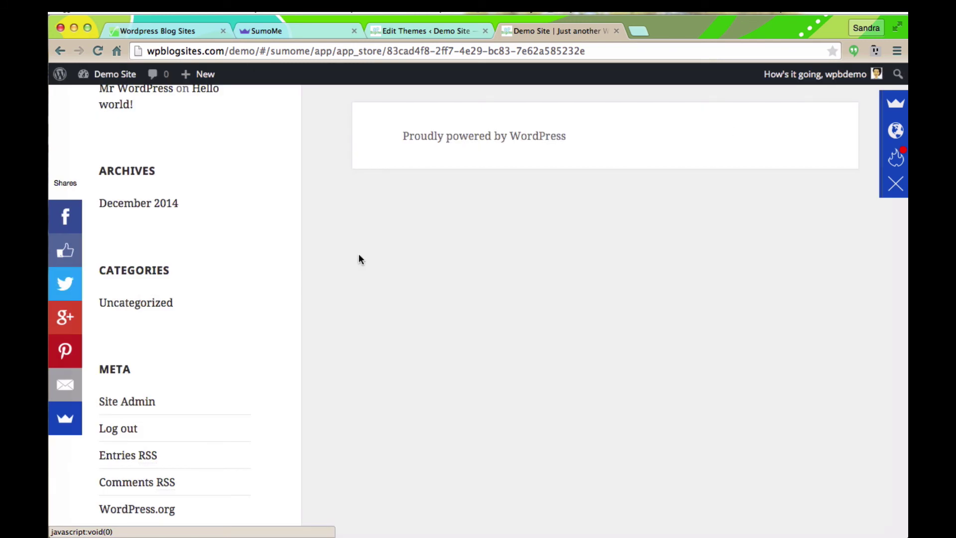
Step: Reload the suspended wpblogsites.com tab and bring up SumoMe's Home panel of apps
{"action": "left_click", "coordinate": [179, 34]}
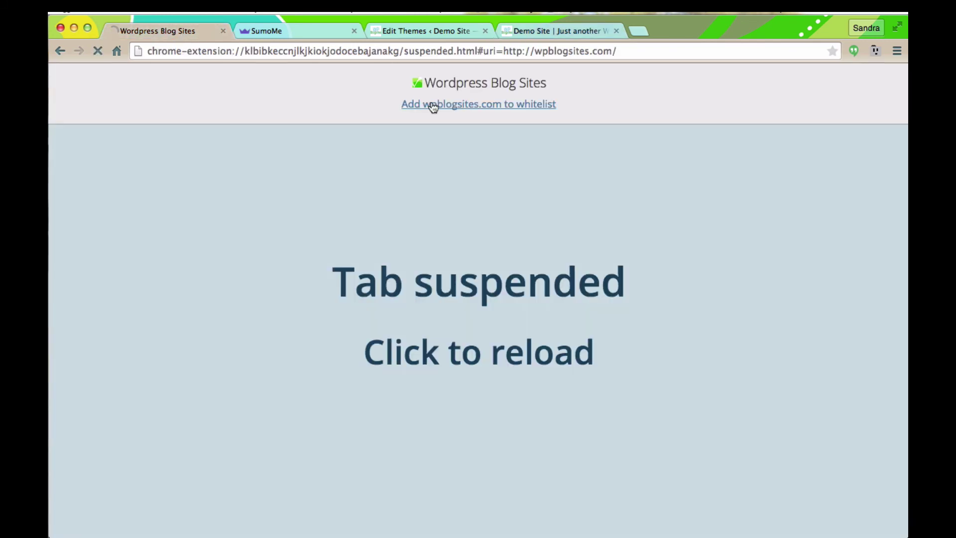
{"action": "left_click", "coordinate": [230, 65]}
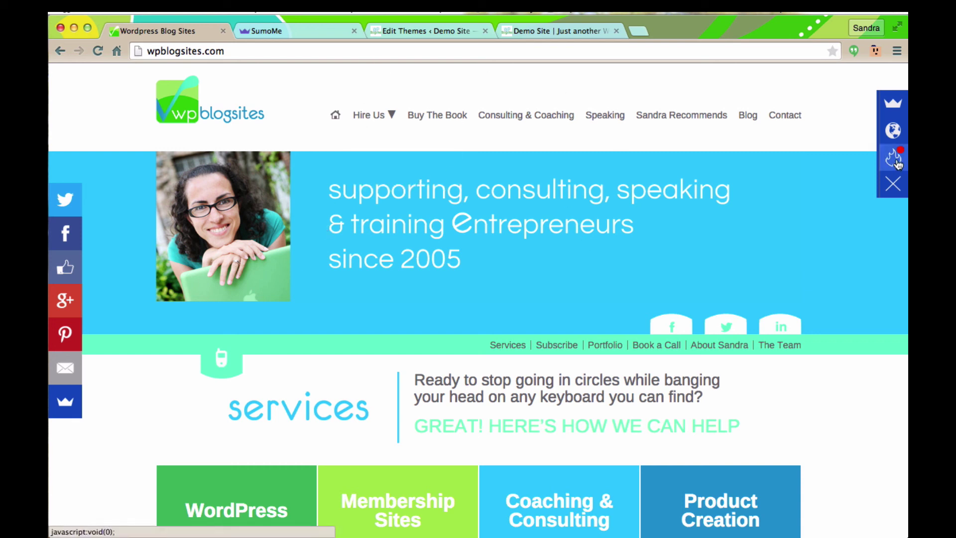
{"action": "left_click", "coordinate": [893, 105]}
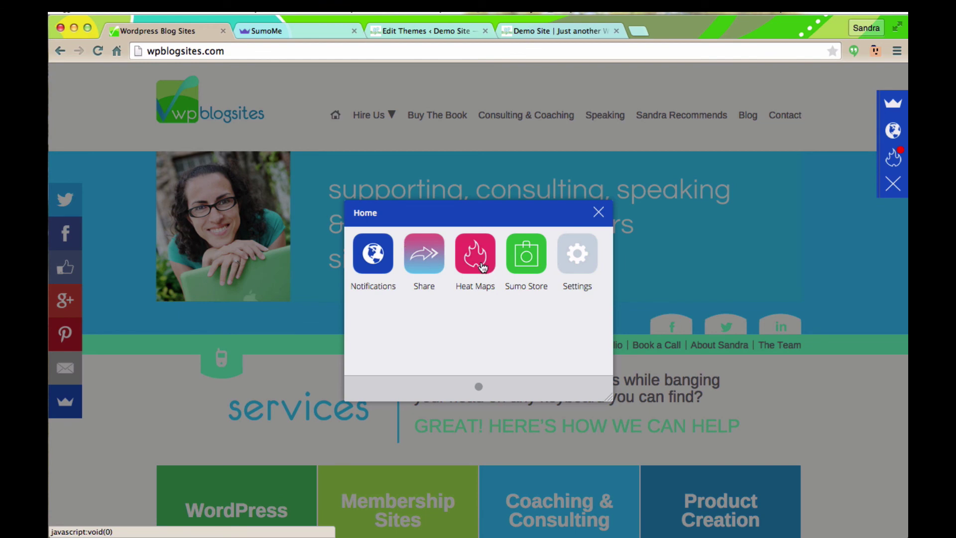
Step: Open Heat Maps and overlay the active campaign's 83-click heat map on the home page
{"action": "left_click", "coordinate": [477, 267]}
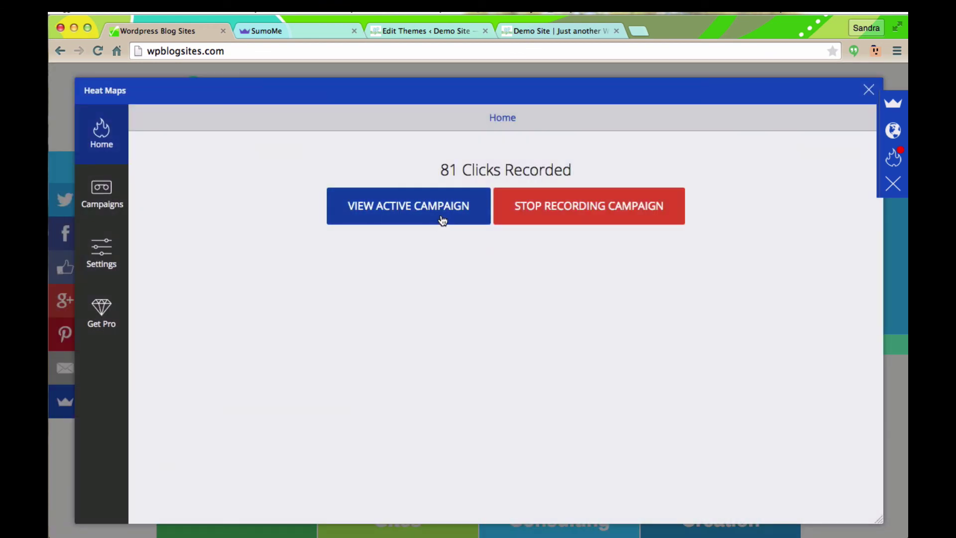
{"action": "left_click", "coordinate": [442, 220]}
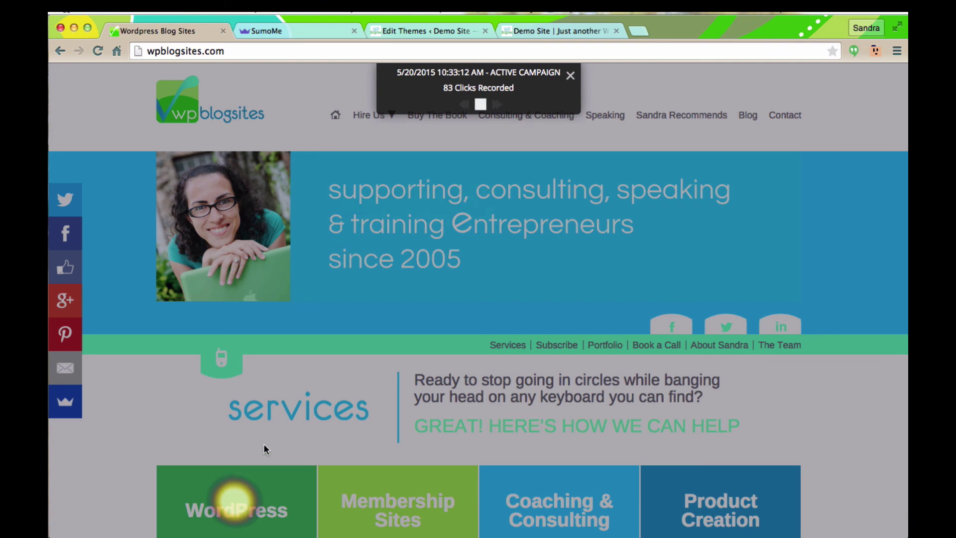
{"action": "scroll", "coordinate": [264, 448], "scroll_direction": "down", "scroll_amount": 3}
{"action": "scroll", "coordinate": [267, 442], "scroll_direction": "down", "scroll_amount": 8}
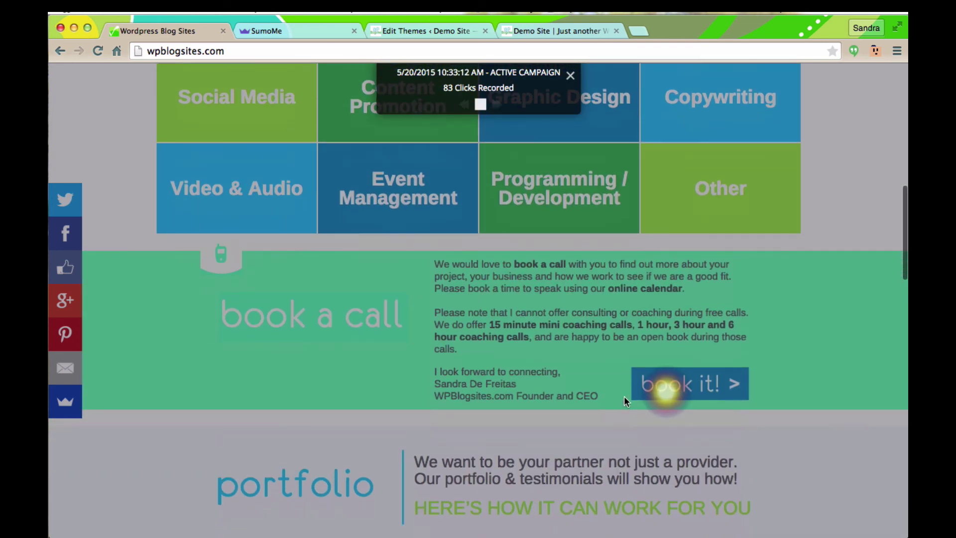
{"action": "scroll", "coordinate": [623, 398], "scroll_direction": "up", "scroll_amount": 5}
{"action": "scroll", "coordinate": [623, 396], "scroll_direction": "down", "scroll_amount": 1}
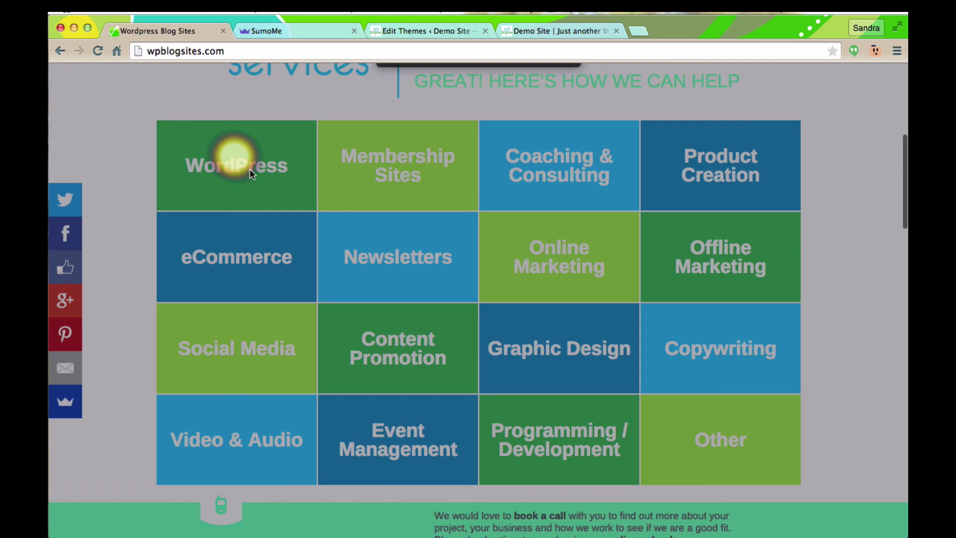
Step: Scroll through the home page down to the Services section, inspecting the click spots
{"action": "scroll", "coordinate": [546, 255], "scroll_direction": "down", "scroll_amount": 8}
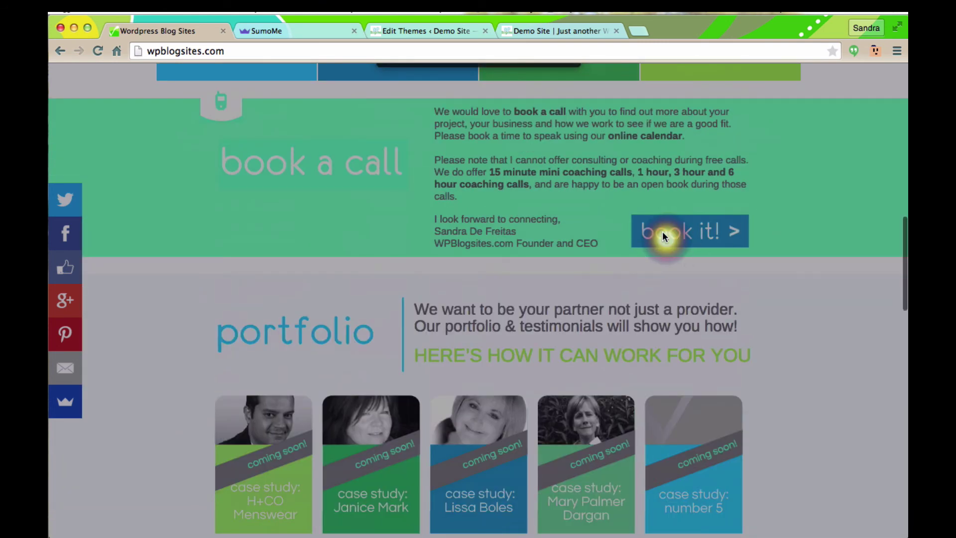
{"action": "scroll", "coordinate": [545, 230], "scroll_direction": "up", "scroll_amount": 1}
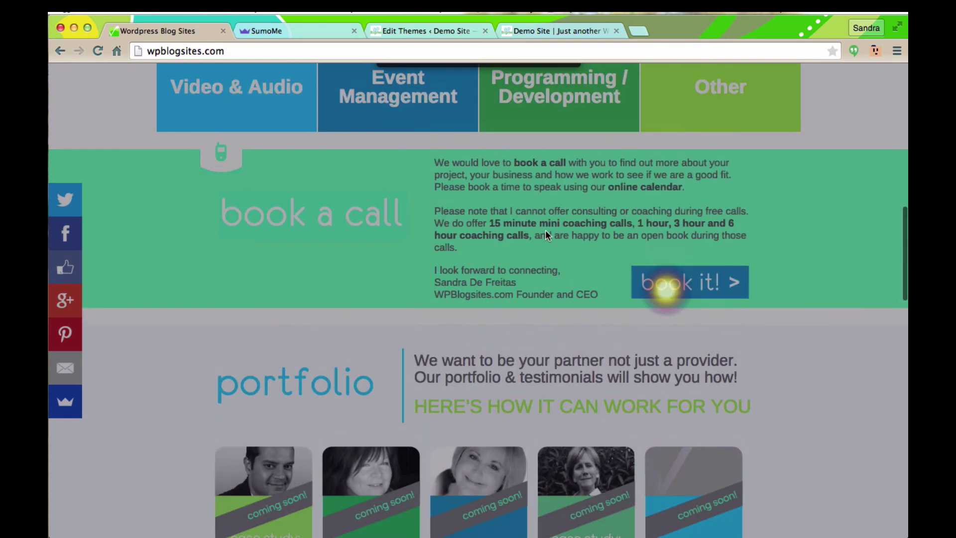
{"action": "scroll", "coordinate": [525, 248], "scroll_direction": "up", "scroll_amount": 10}
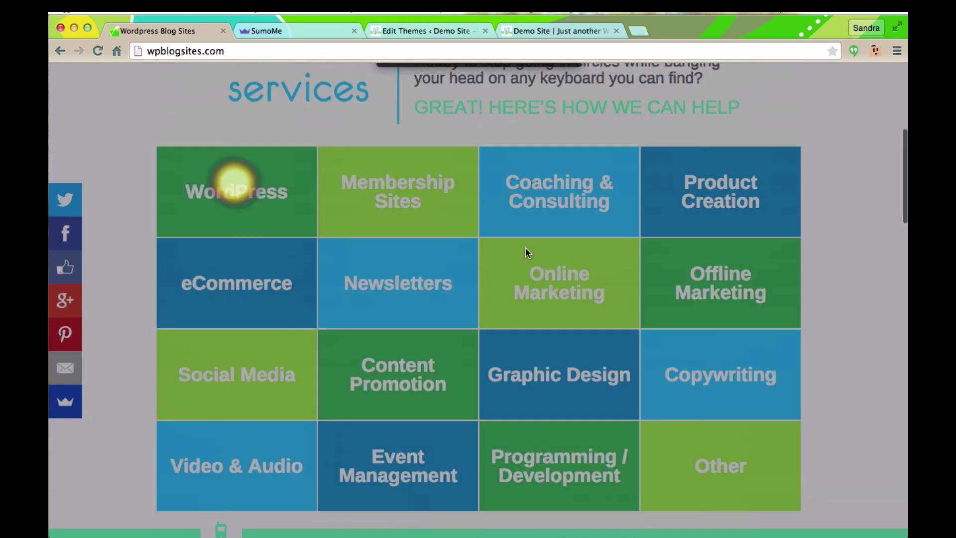
{"action": "scroll", "coordinate": [525, 246], "scroll_direction": "up", "scroll_amount": 3}
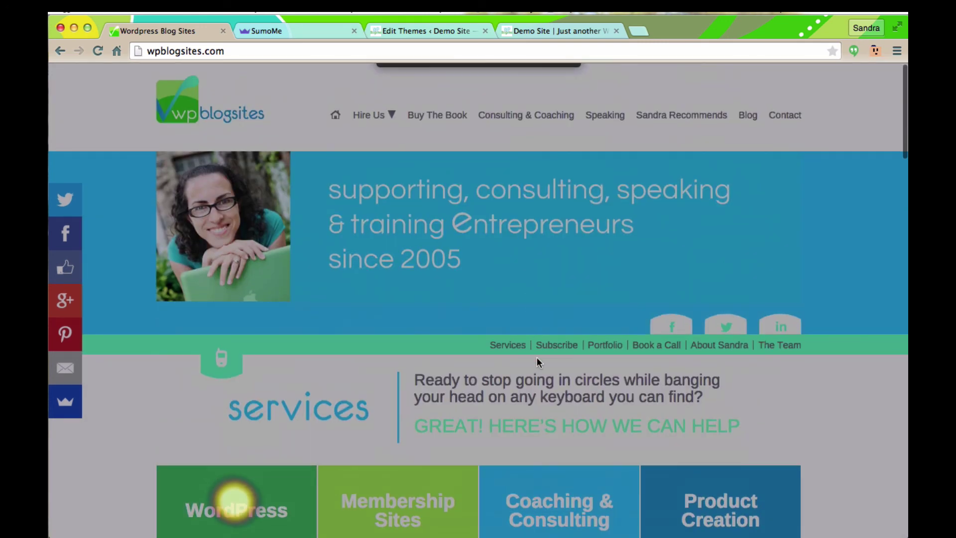
{"action": "scroll", "coordinate": [528, 463], "scroll_direction": "down", "scroll_amount": 5}
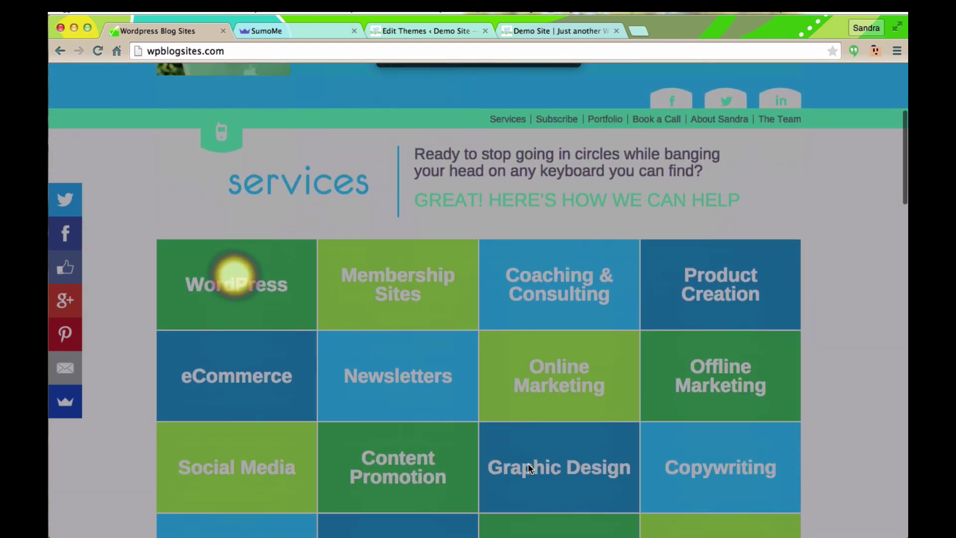
{"action": "scroll", "coordinate": [527, 463], "scroll_direction": "down", "scroll_amount": 5}
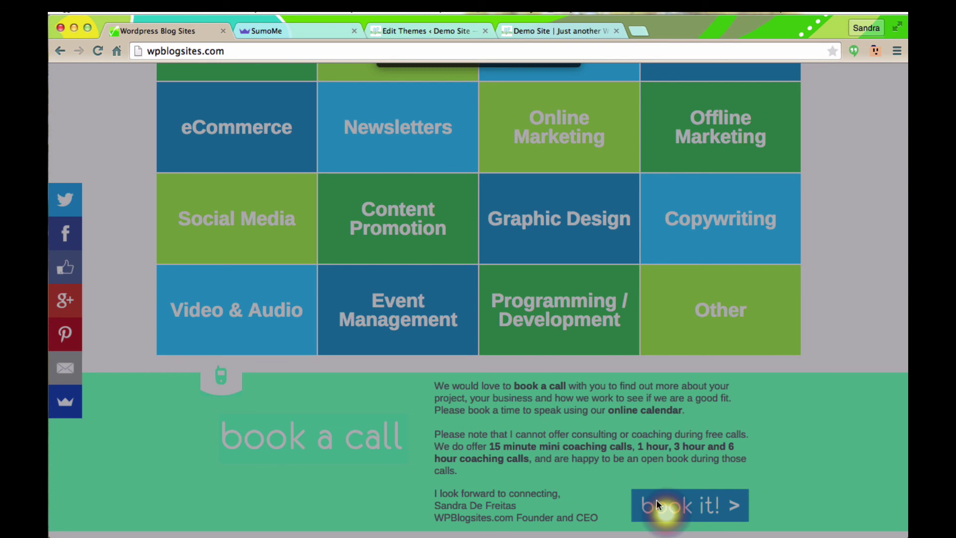
{"action": "scroll", "coordinate": [572, 393], "scroll_direction": "up", "scroll_amount": 7}
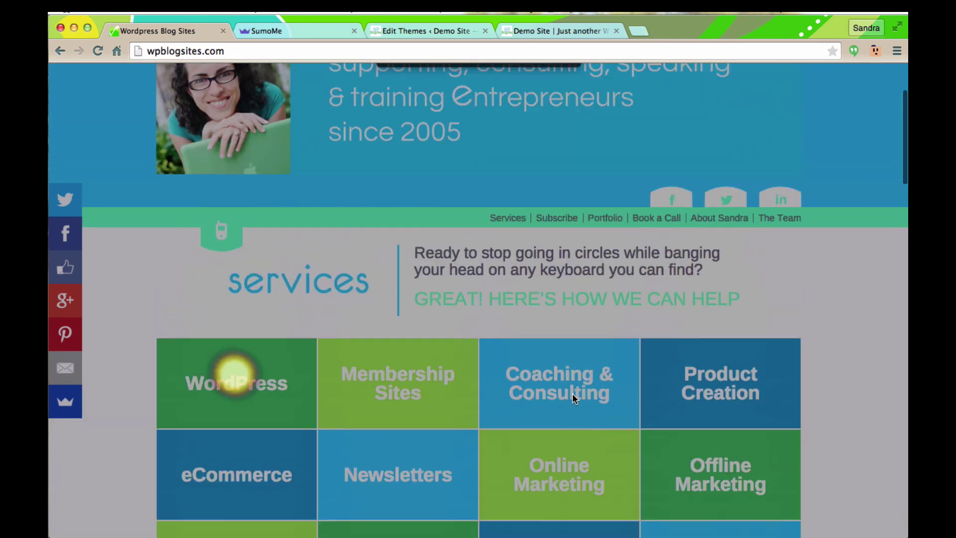
{"action": "scroll", "coordinate": [617, 262], "scroll_direction": "up", "scroll_amount": 3}
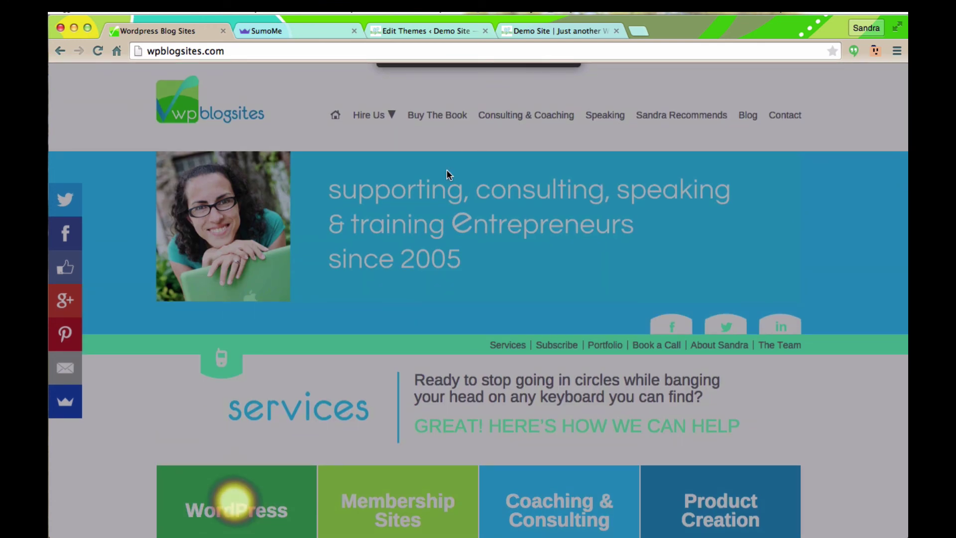
{"action": "scroll", "coordinate": [422, 225], "scroll_direction": "down", "scroll_amount": 3}
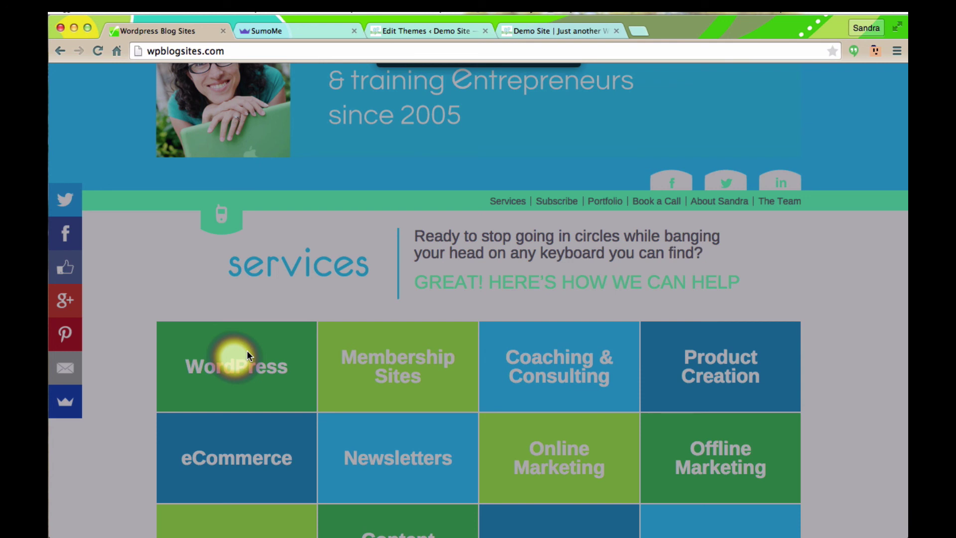
{"action": "left_click", "coordinate": [493, 11]}
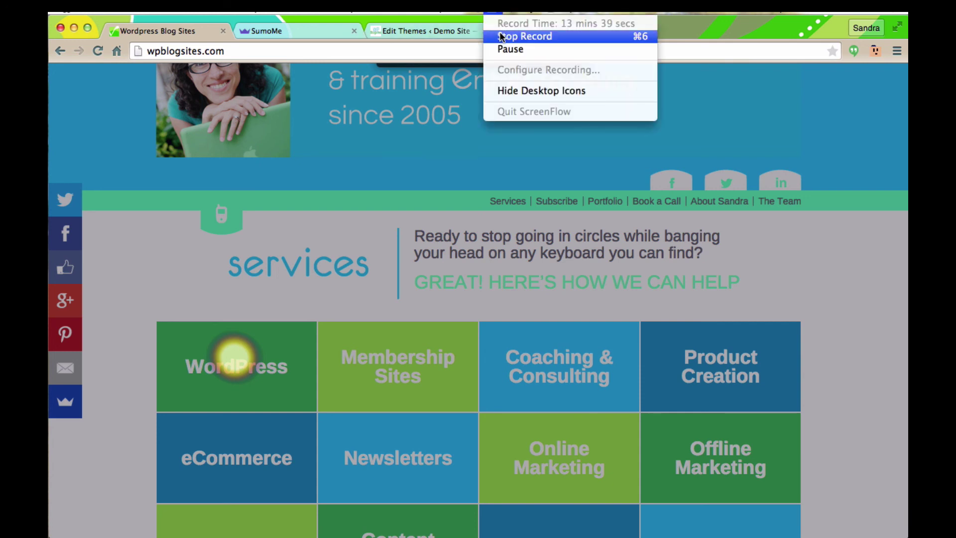